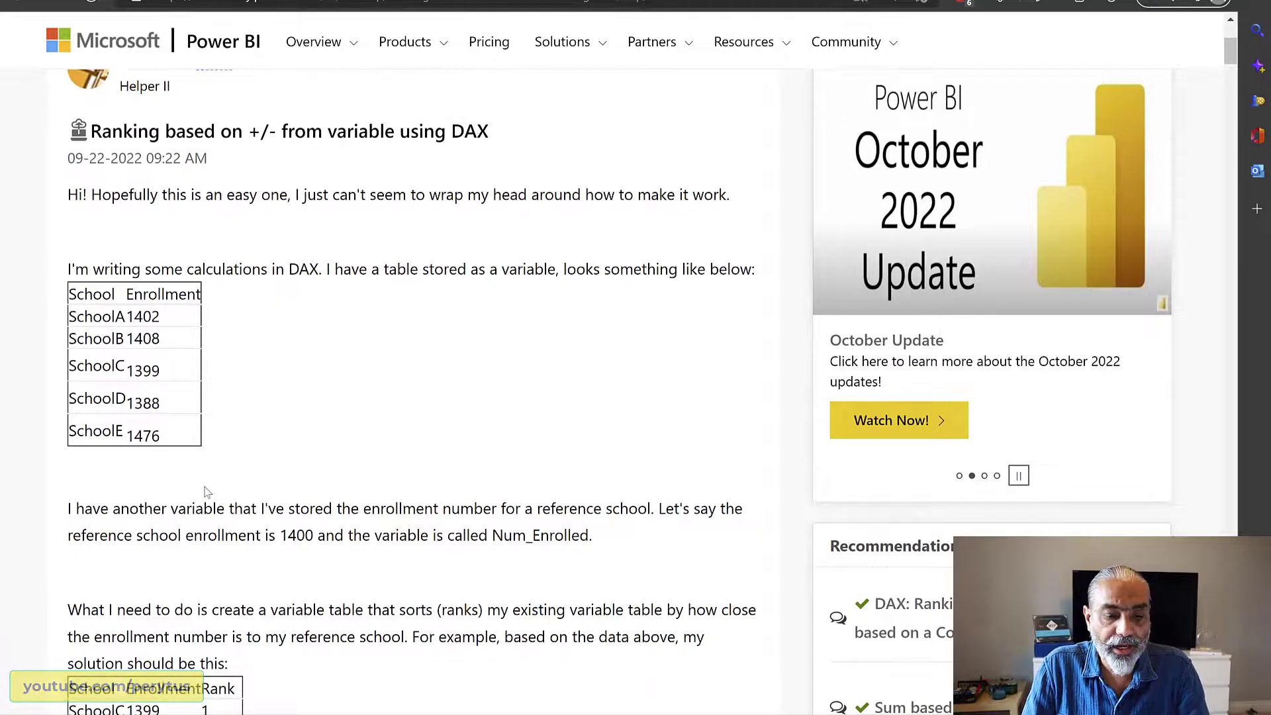
Read the forum question on ranking schools by closeness to the 1400 reference enrollment, including the expected result and the posted DAX measure
scroll(220, 487, "down", 2)
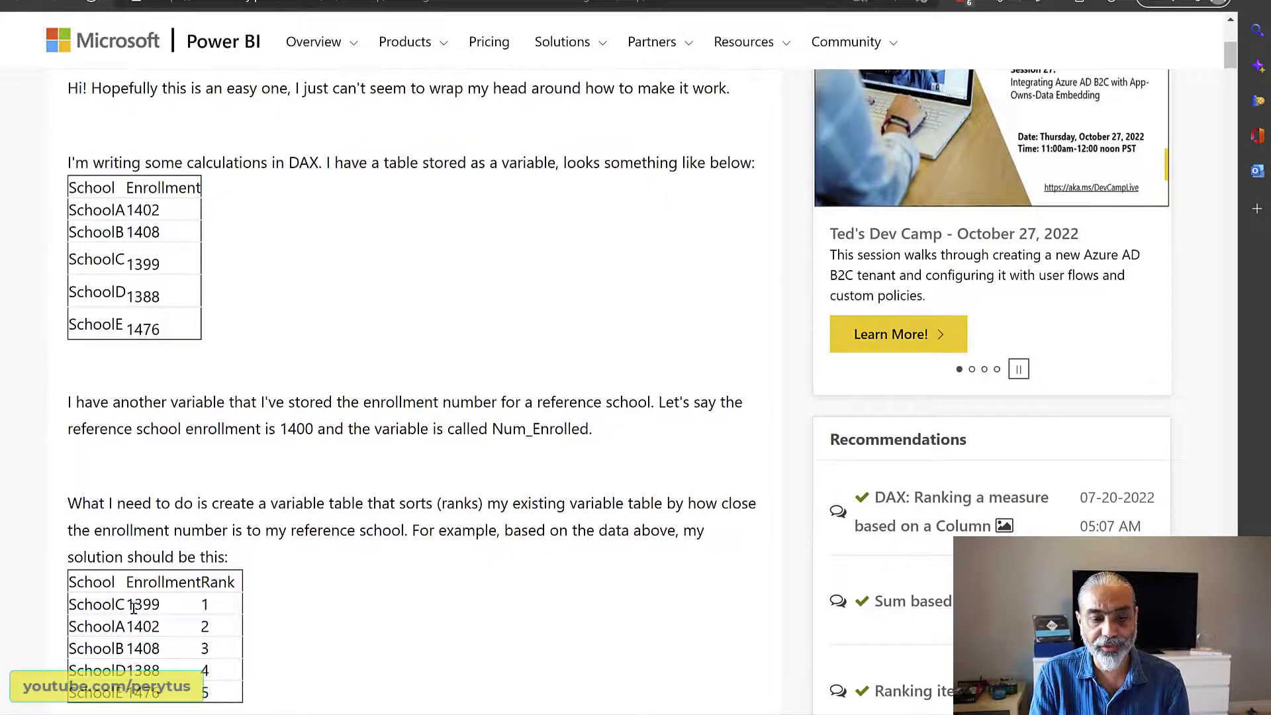
left_click_drag(126, 608, 161, 605)
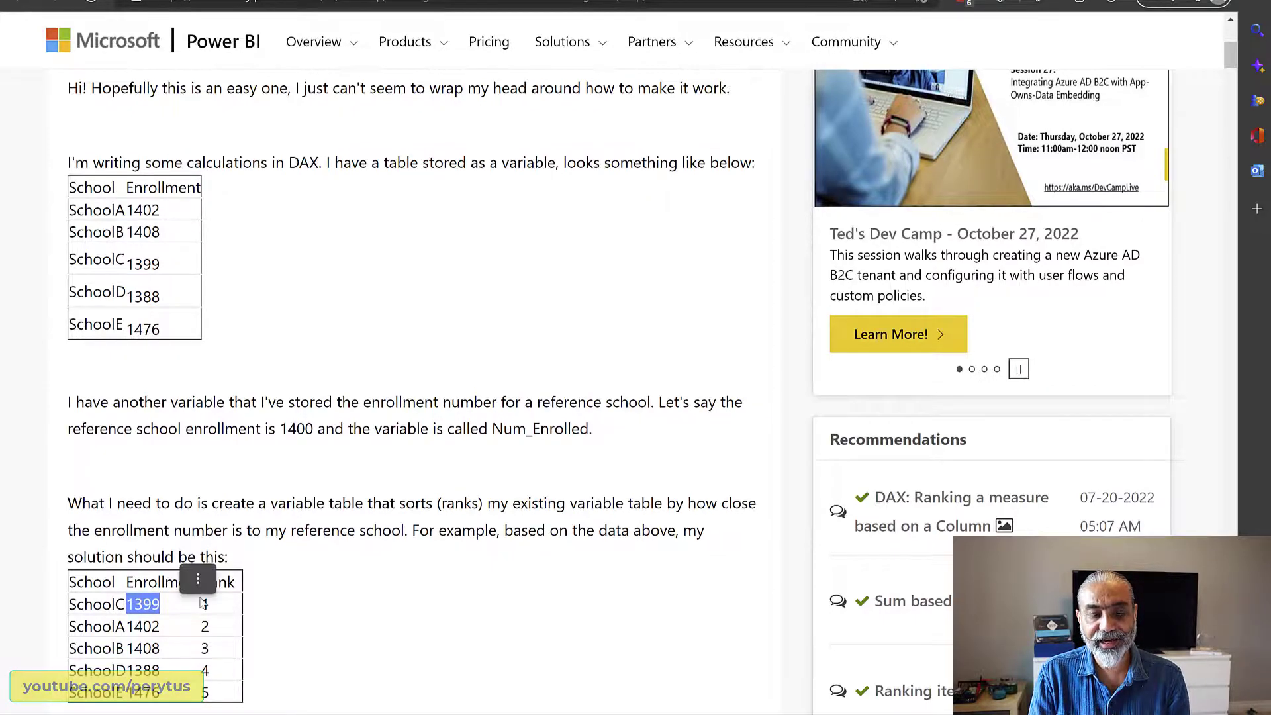
left_click(553, 466)
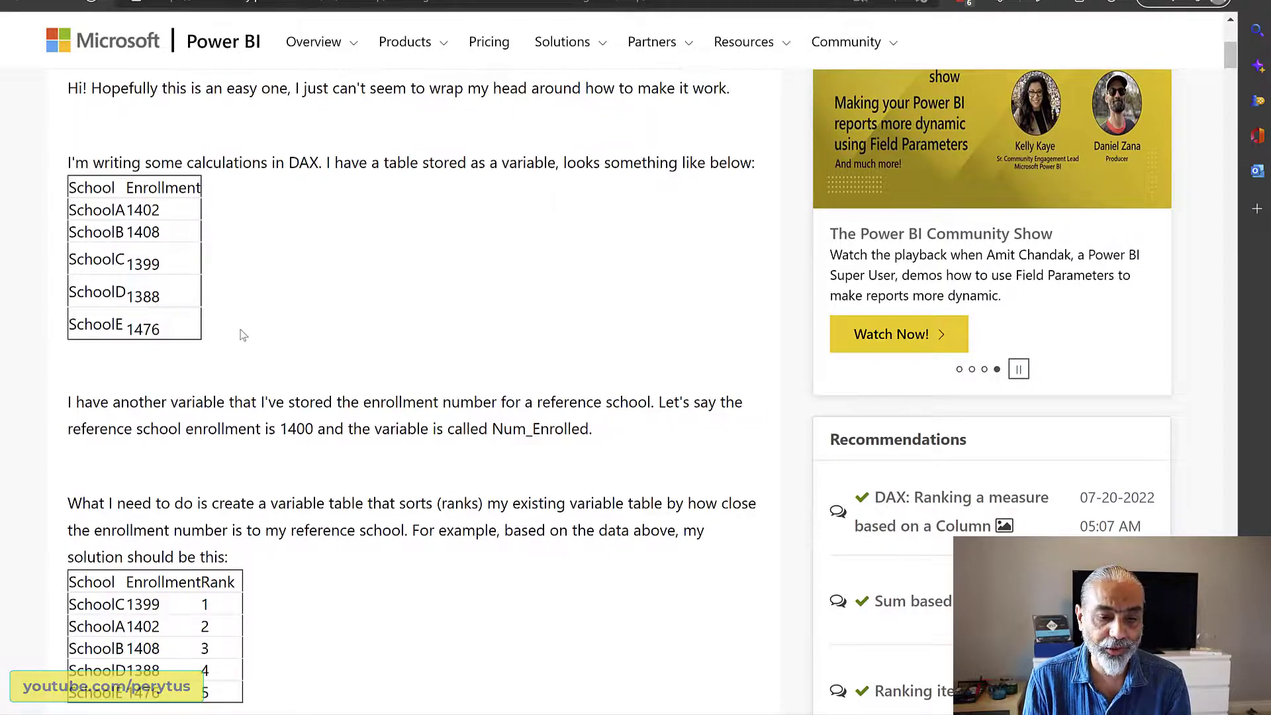
left_click_drag(287, 428, 305, 429)
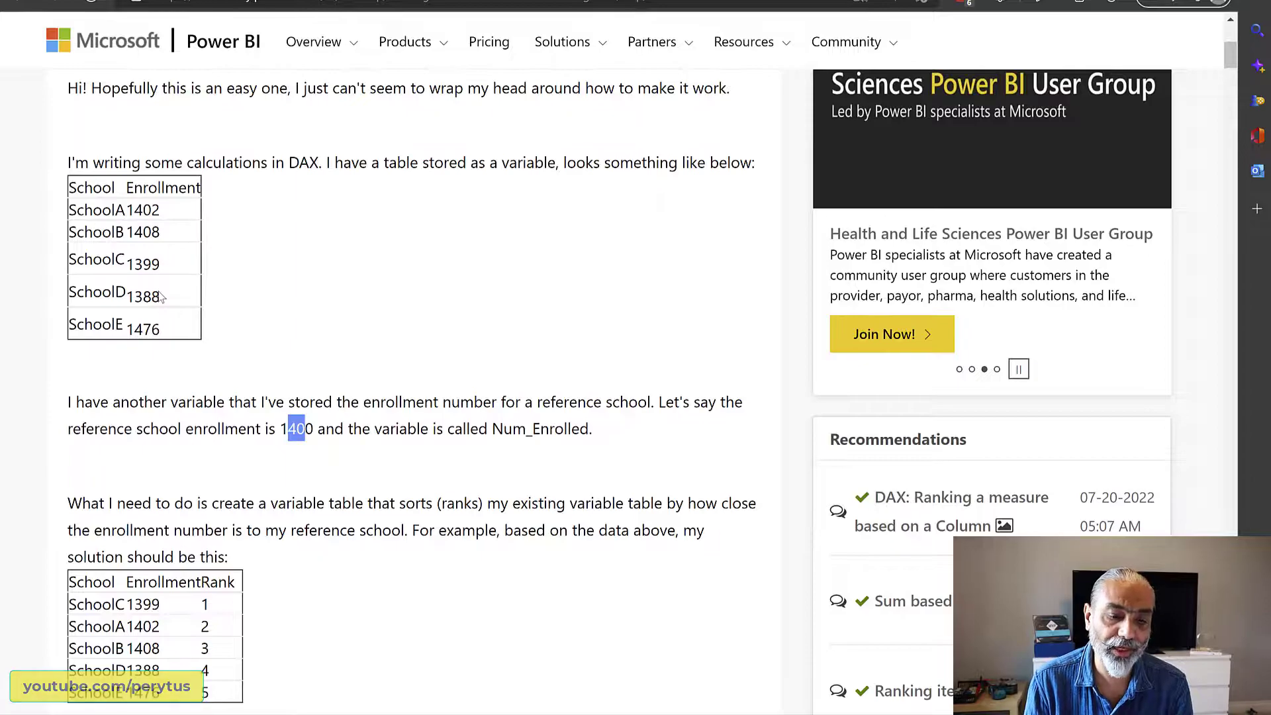
scroll(160, 298, "down", 2)
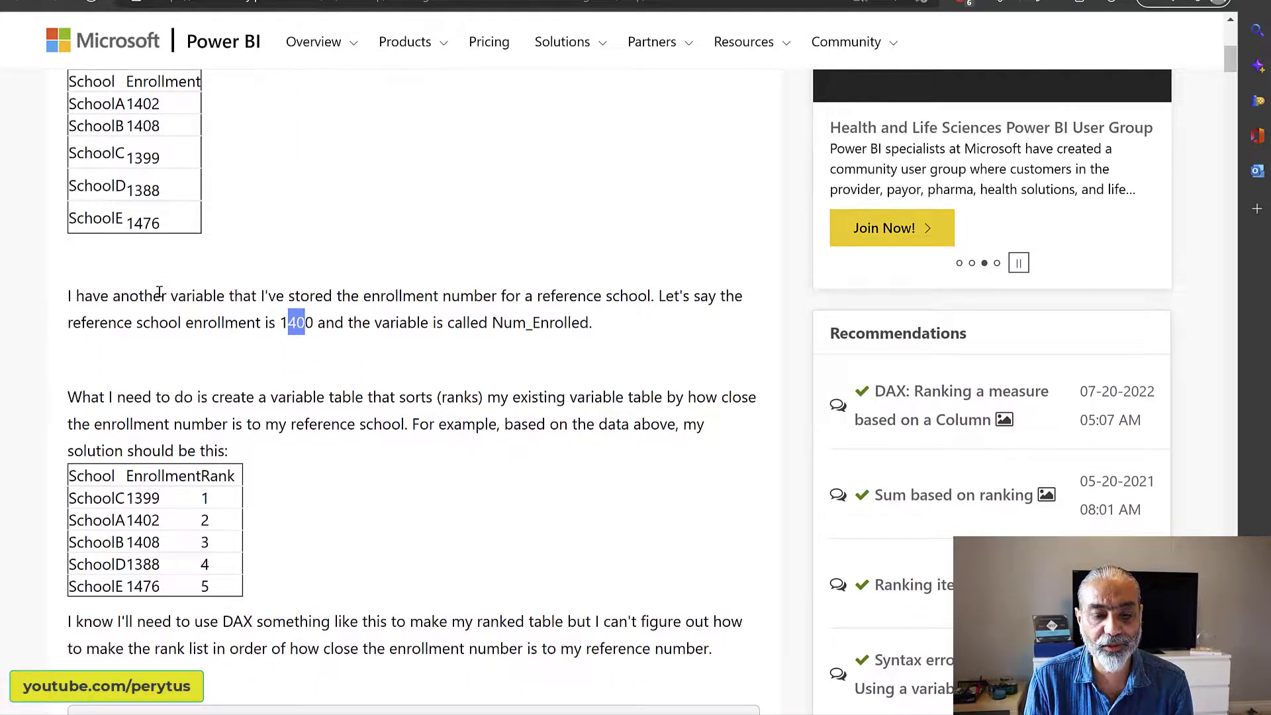
scroll(160, 292, "down", 2)
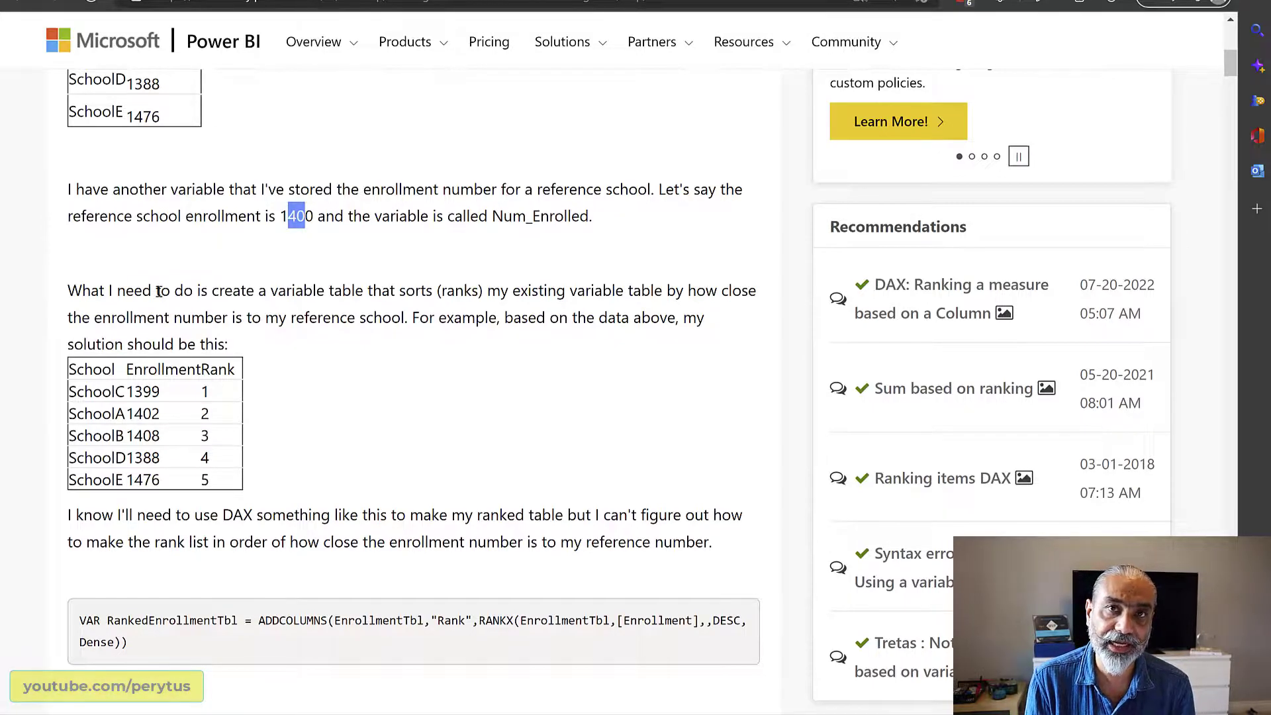
scroll(159, 291, "down", 6)
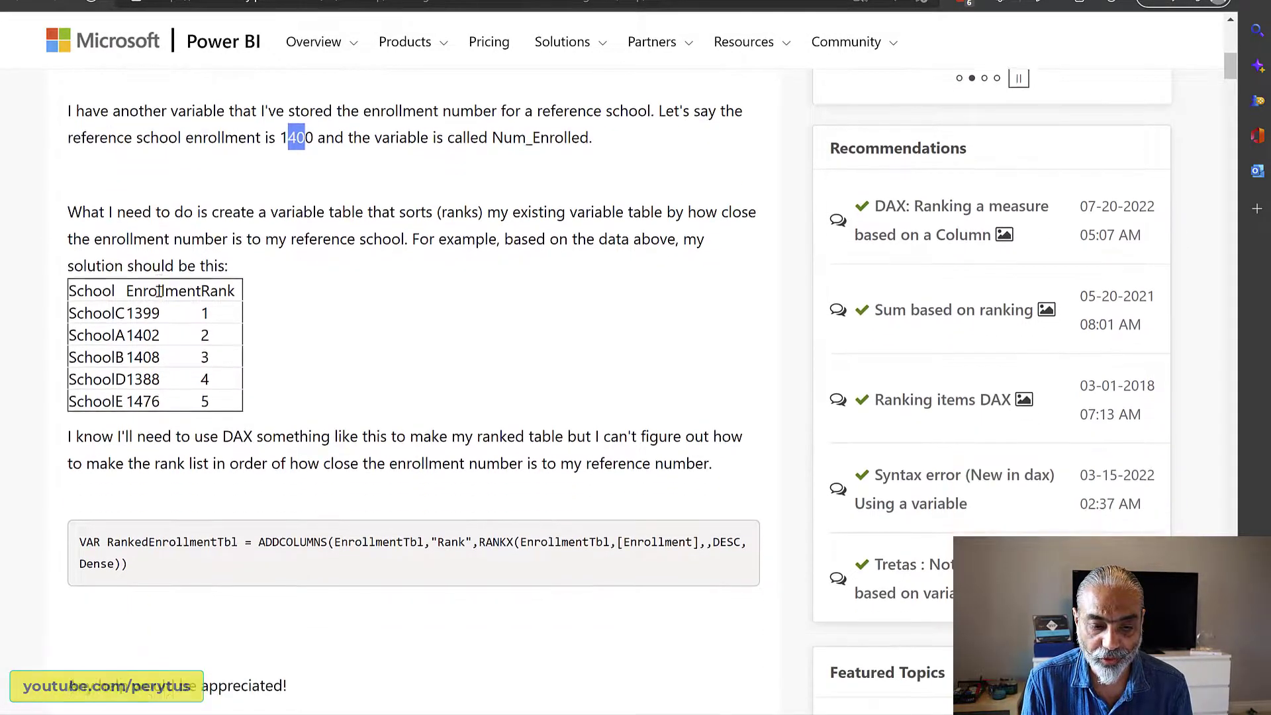
scroll(158, 297, "down", 14)
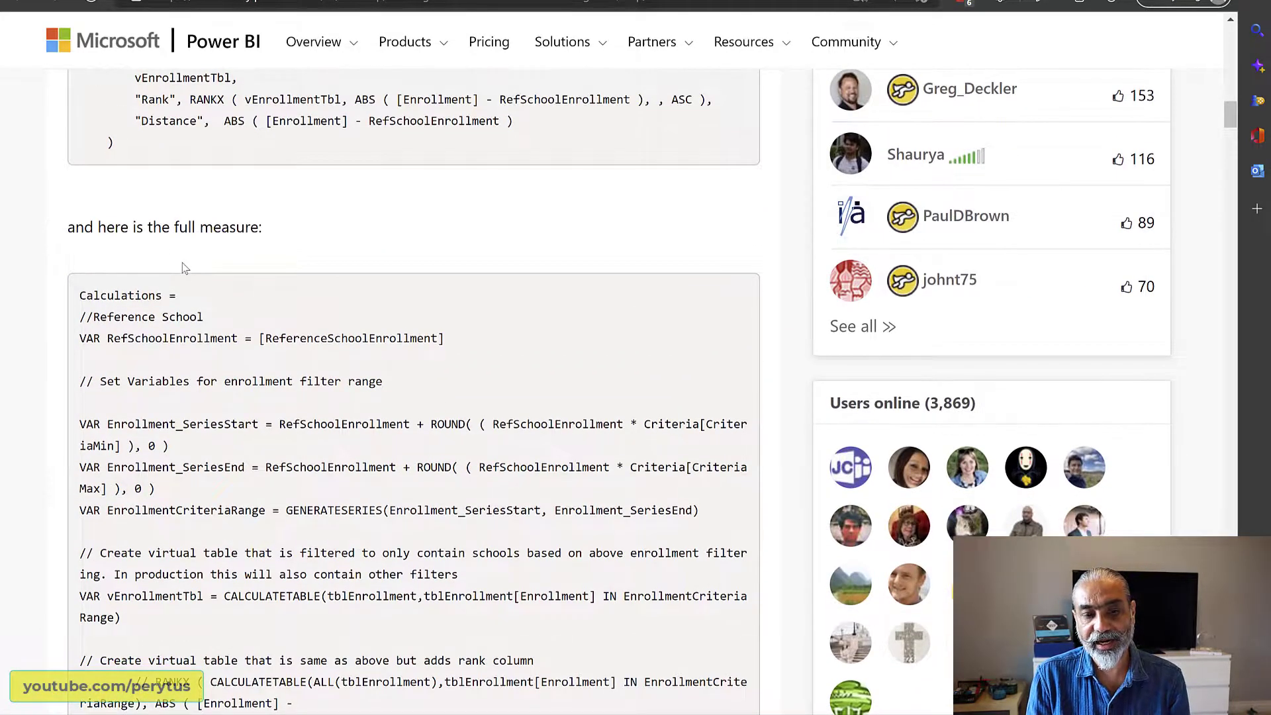
scroll(179, 265, "down", 3)
scroll(244, 458, "down", 2)
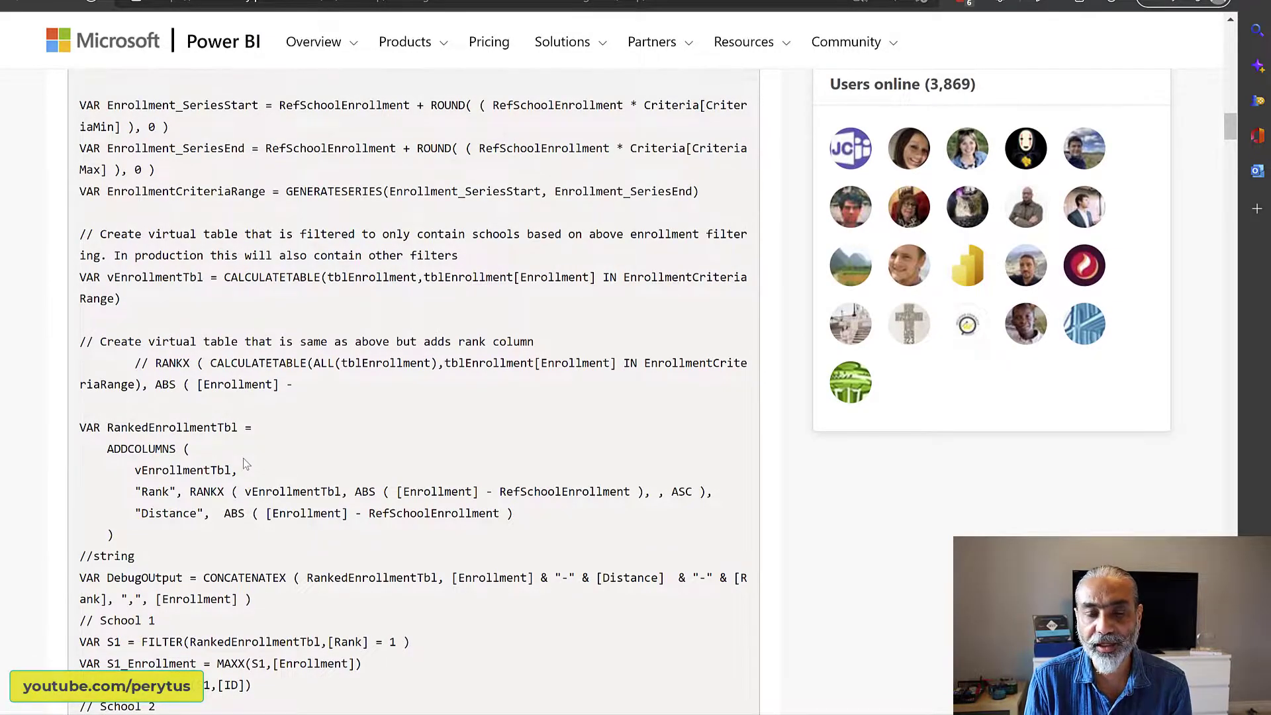
scroll(244, 458, "up", 2)
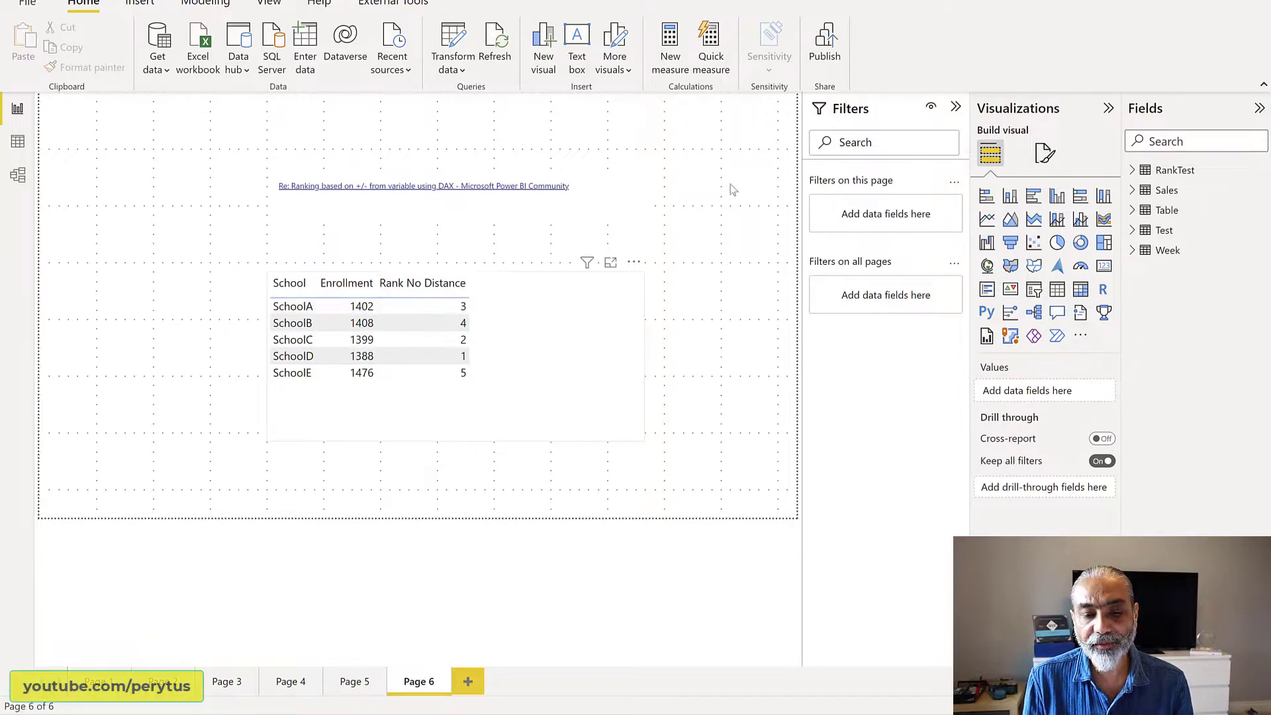
Search the fields for "ran" and open the full formula of the Rank No Distance column
left_click(1171, 144)
type("ran")
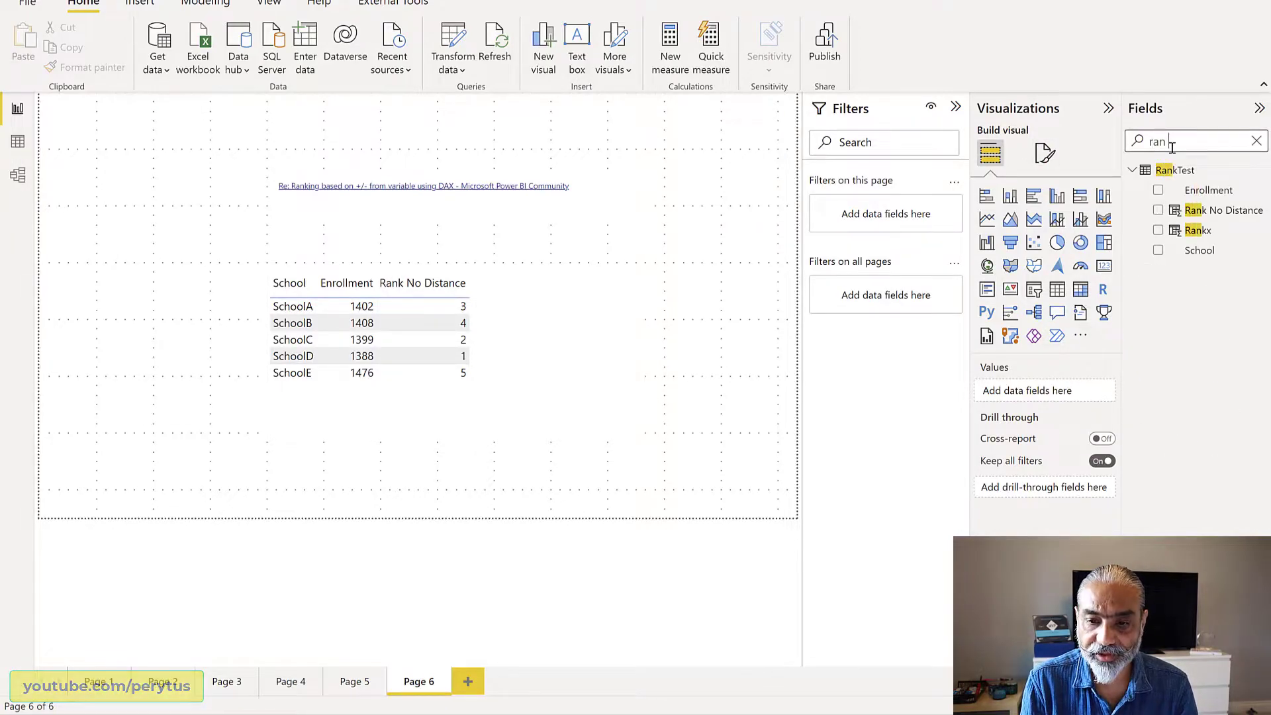
left_click(1218, 210)
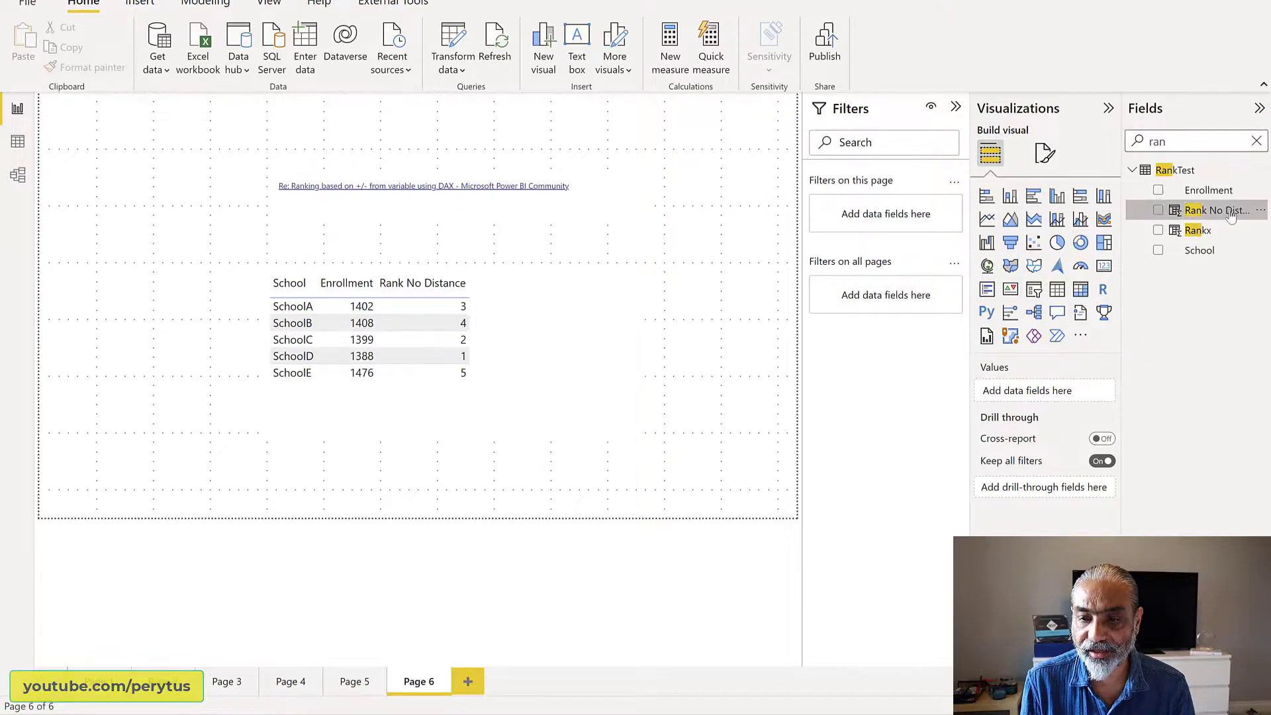
left_click(956, 108)
Examine the Rank No Distance formula: the base value variable, the ALL ( RankTest ) table and the Enrollment expression inside RANKX
left_click_drag(505, 167, 241, 175)
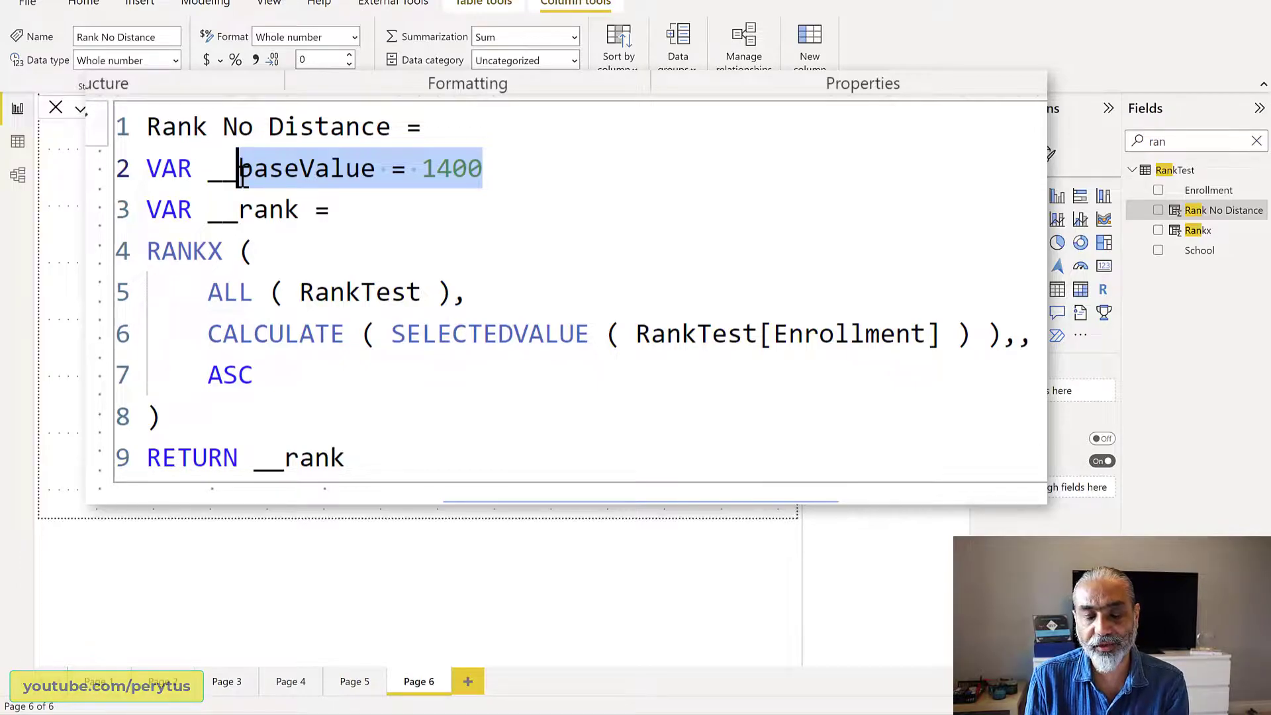
left_click(289, 252)
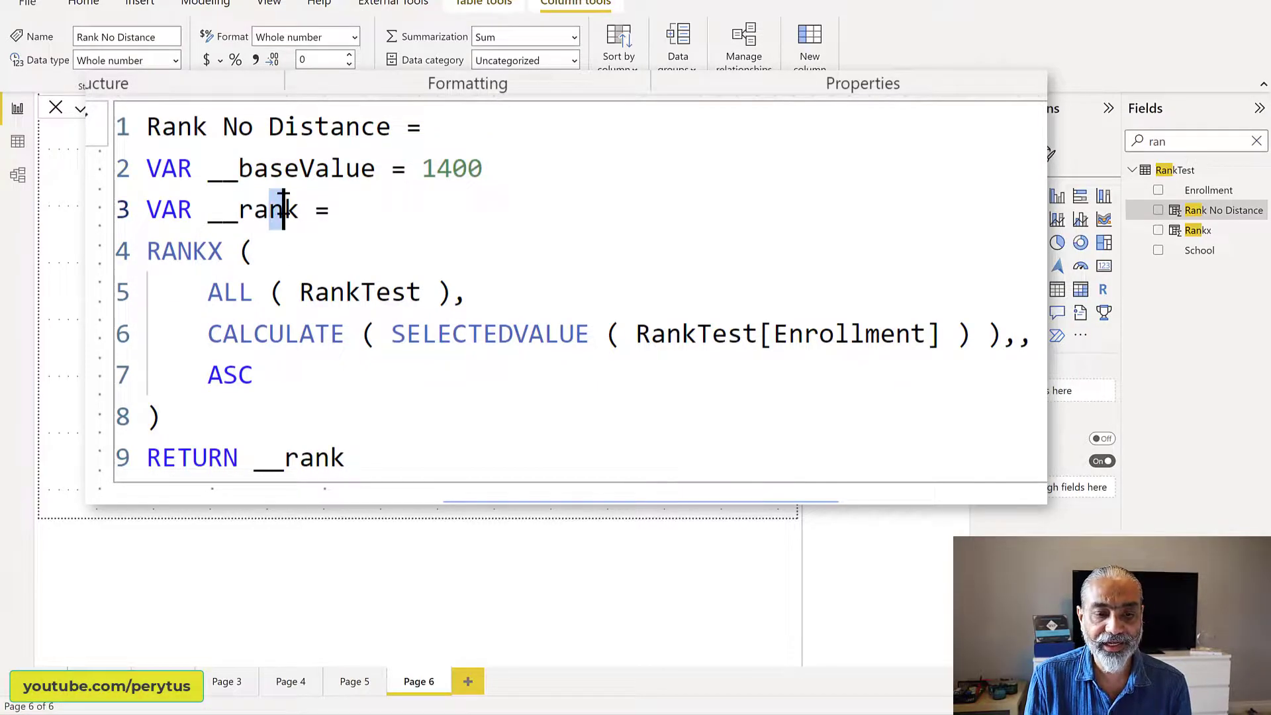
left_click_drag(206, 292, 468, 292)
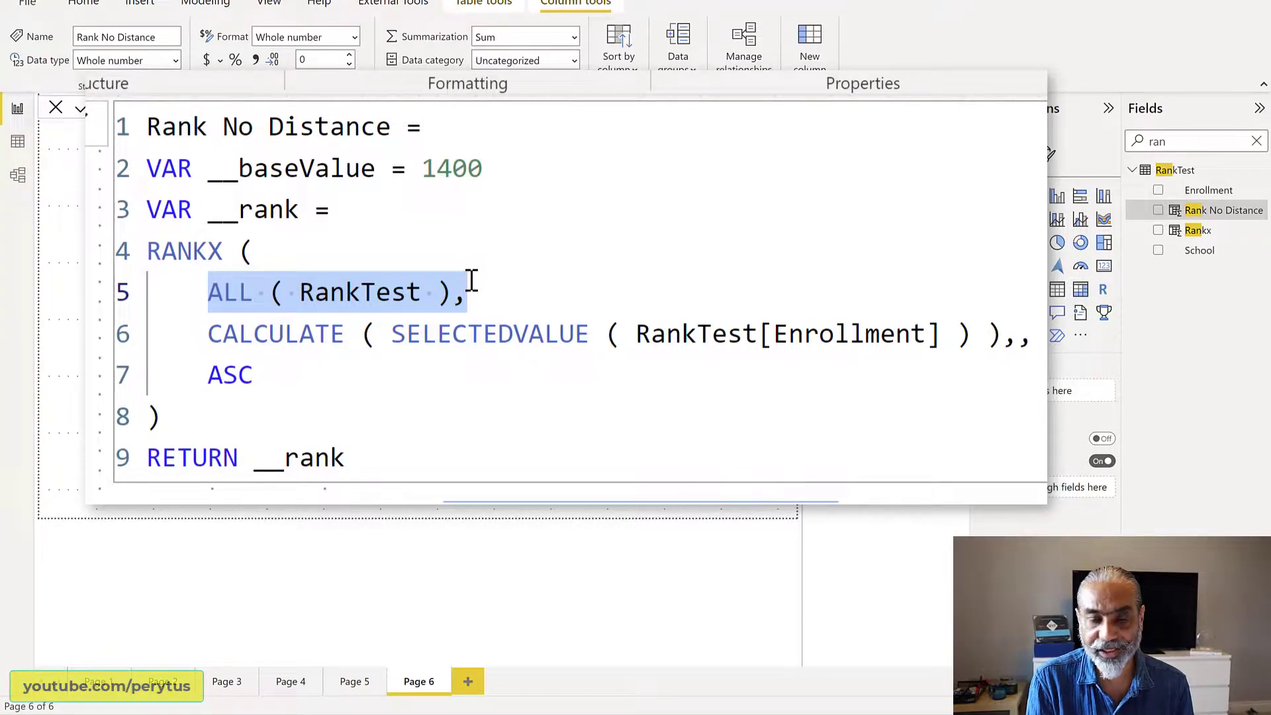
left_click(589, 254)
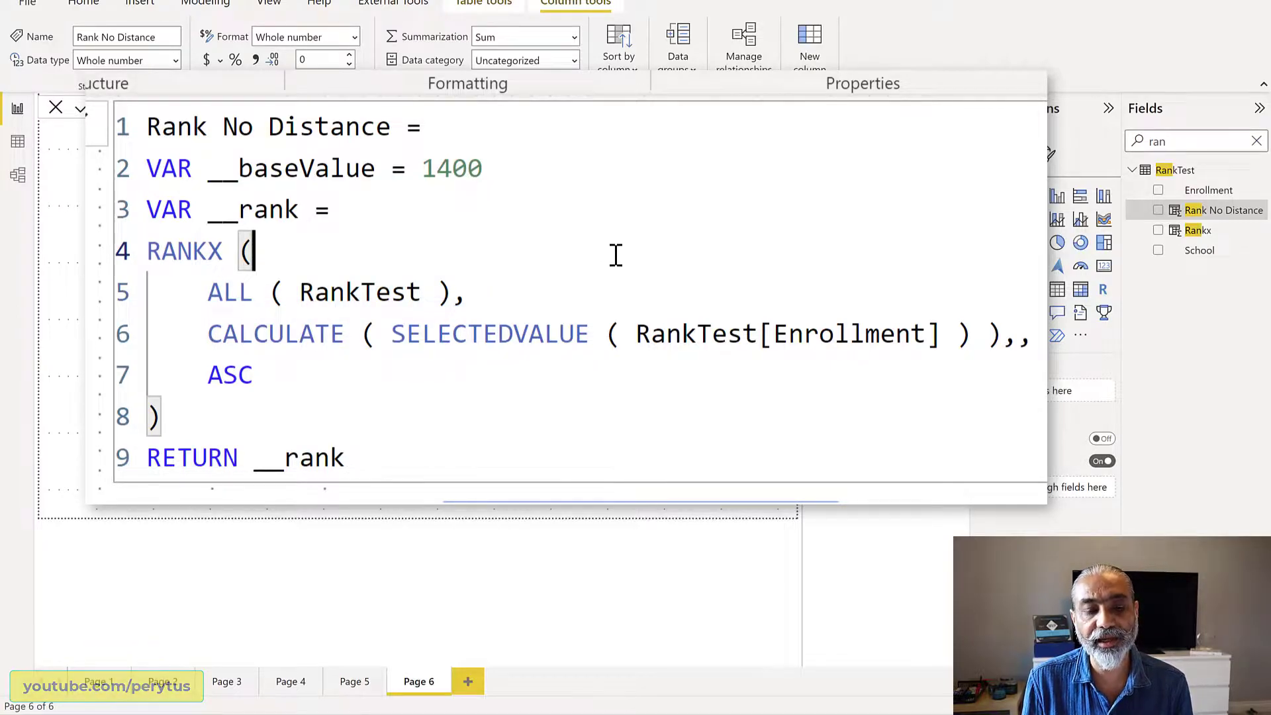
left_click_drag(193, 294, 473, 294)
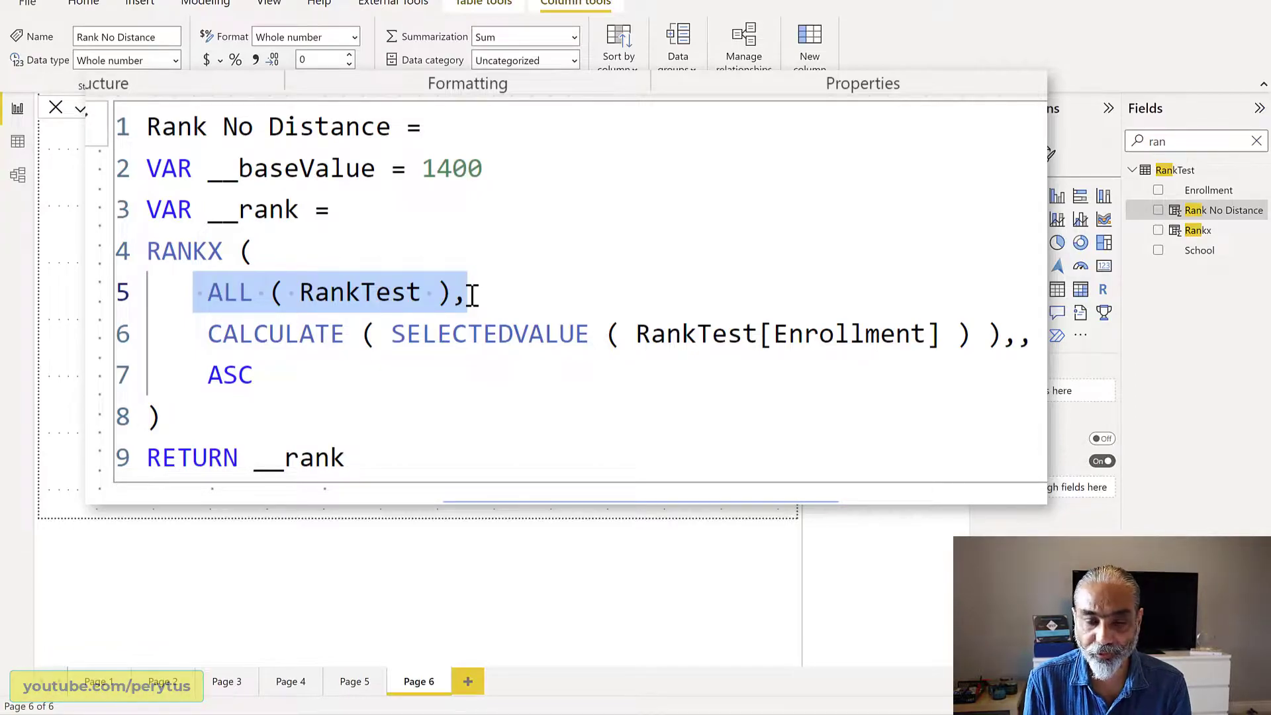
left_click_drag(405, 334, 839, 335)
left_click(897, 334)
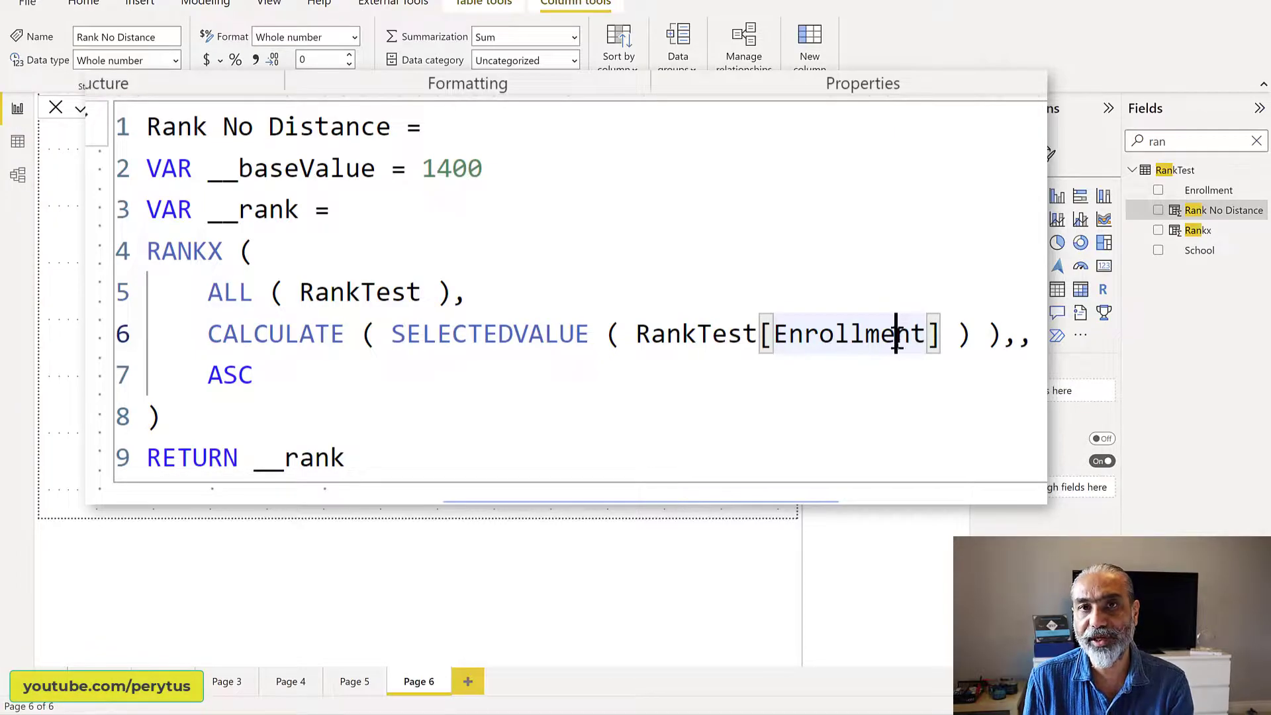
left_click(567, 441)
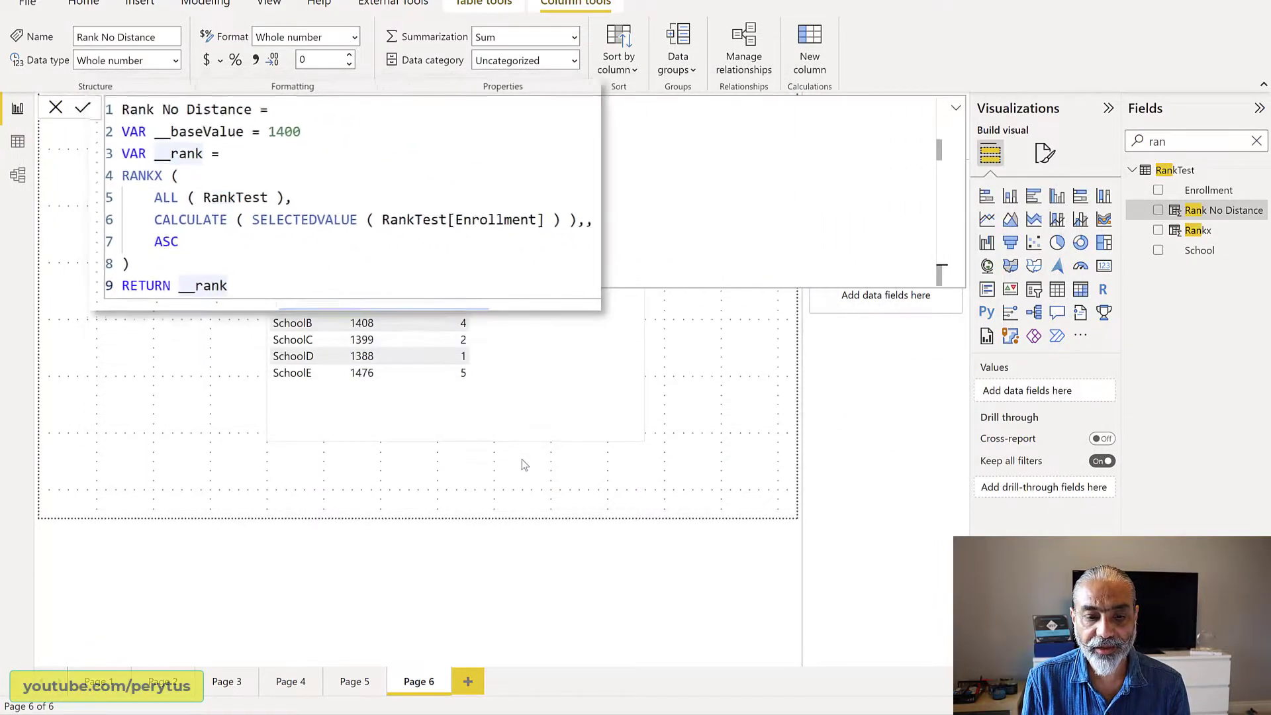
Leave the formula and move the school ranking table slightly lower on Page 6
key("Return")
left_click(384, 407)
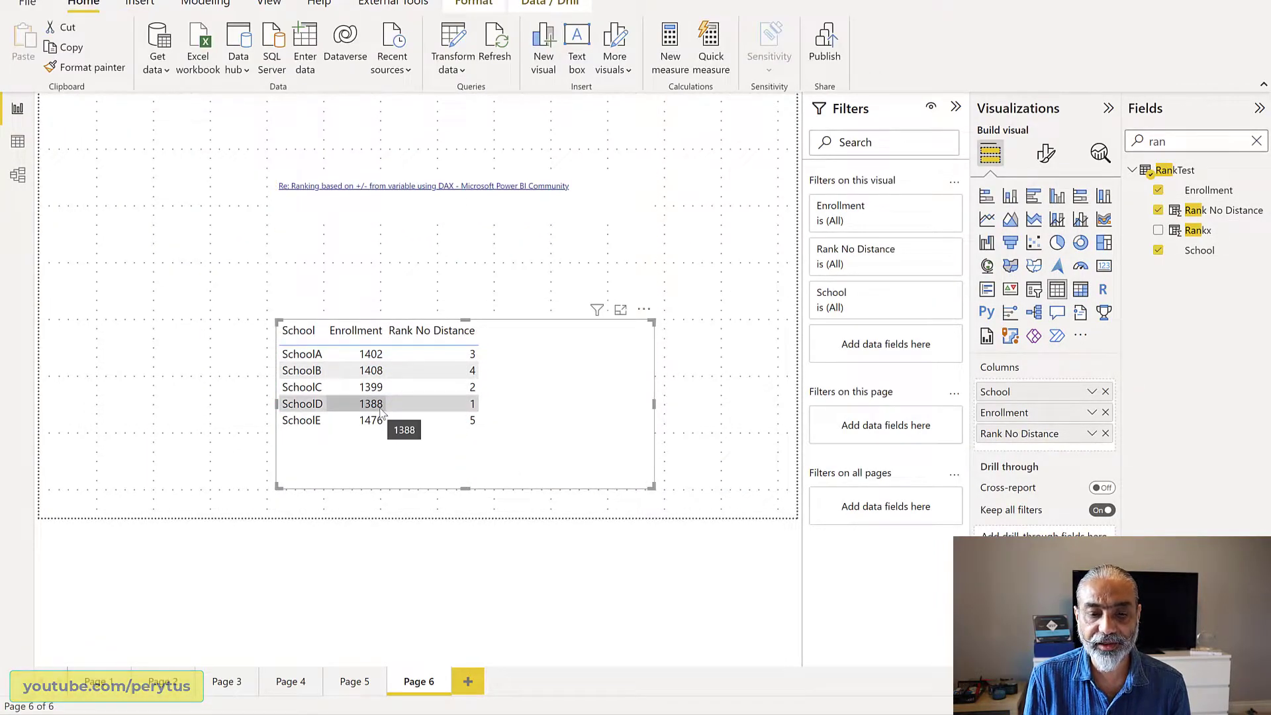
left_click(451, 339)
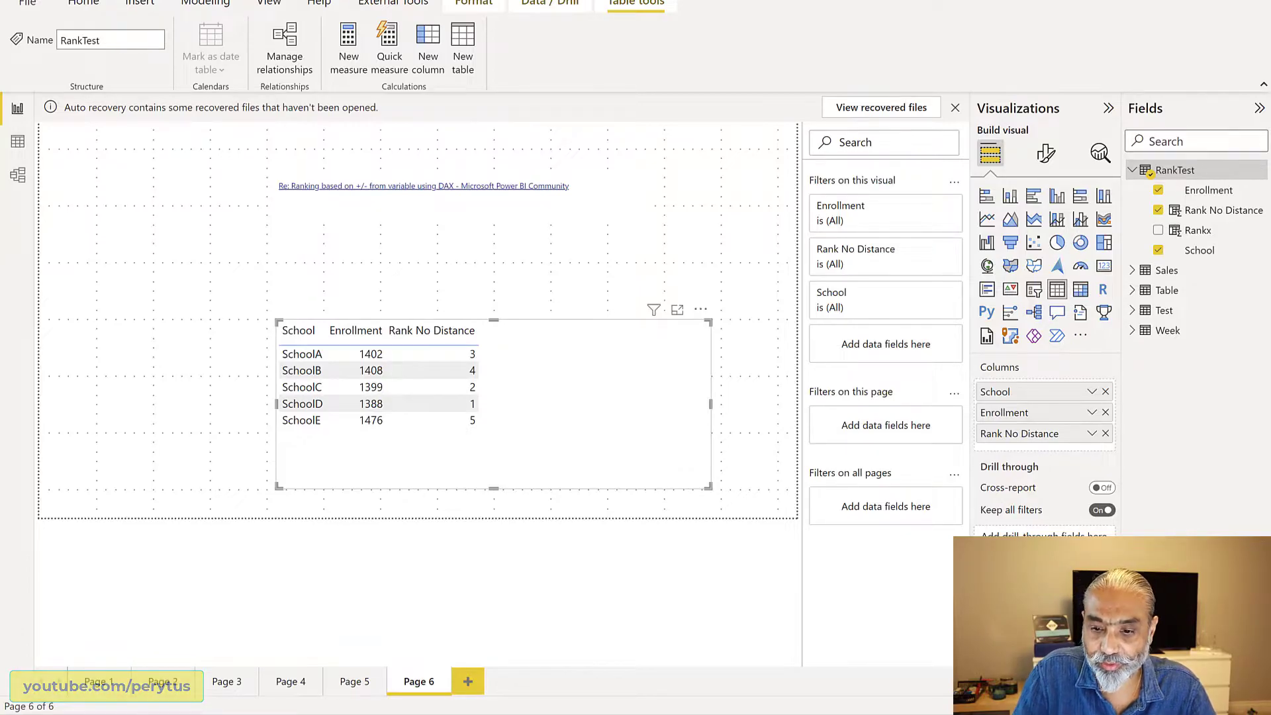
Copy the Rank No Distance formula into a new calculated column in the RankTest table, naming it Rank With Distance
left_click(1242, 218)
left_click(662, 165)
key("ctrl+a")
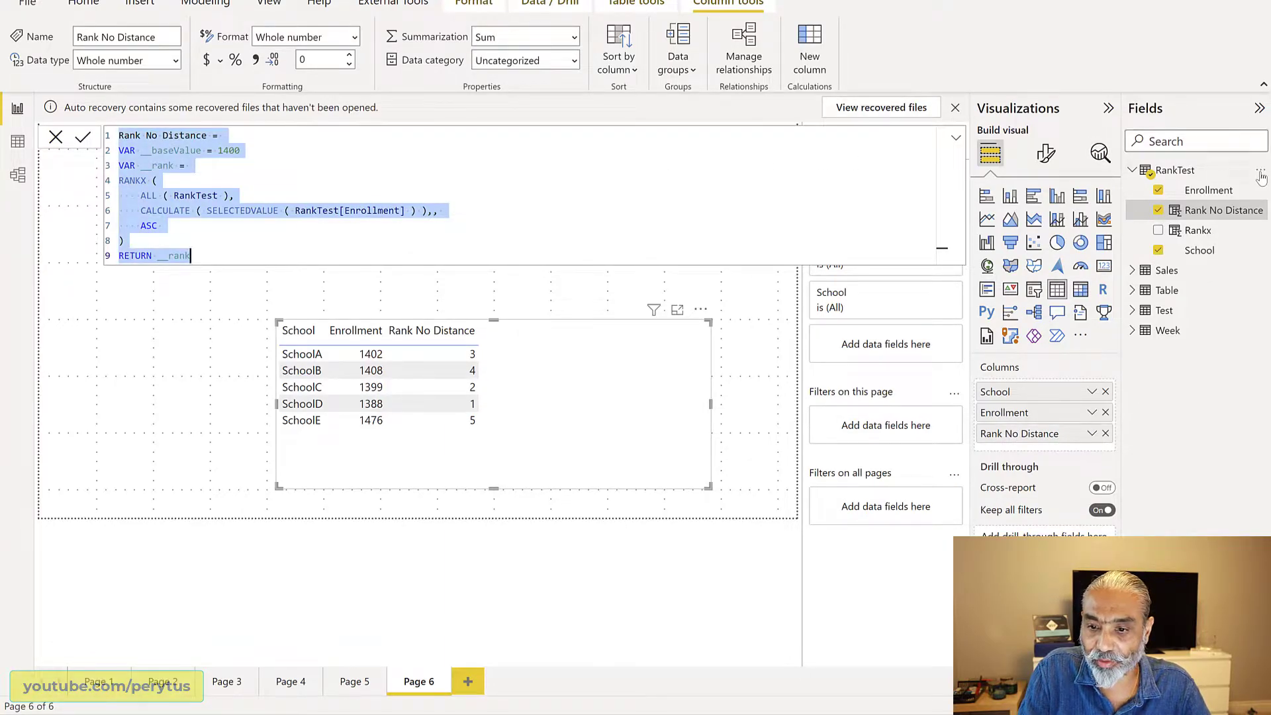
left_click(1260, 174)
left_click(1213, 183)
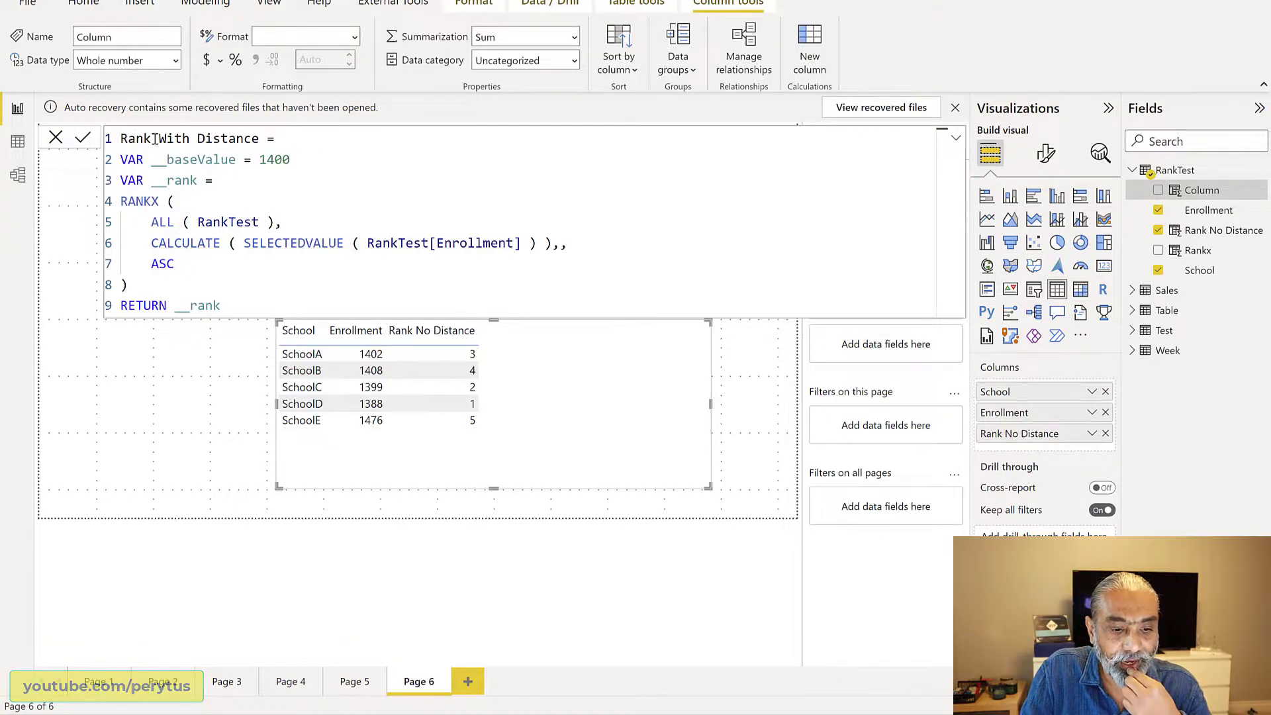
Subtract __baseValue from the CALCULATE ( SELECTEDVALUE ( RankTest[Enrollment] ) ) expression in the Rank With Distance formula and commit the column
left_click_drag(152, 160, 236, 160)
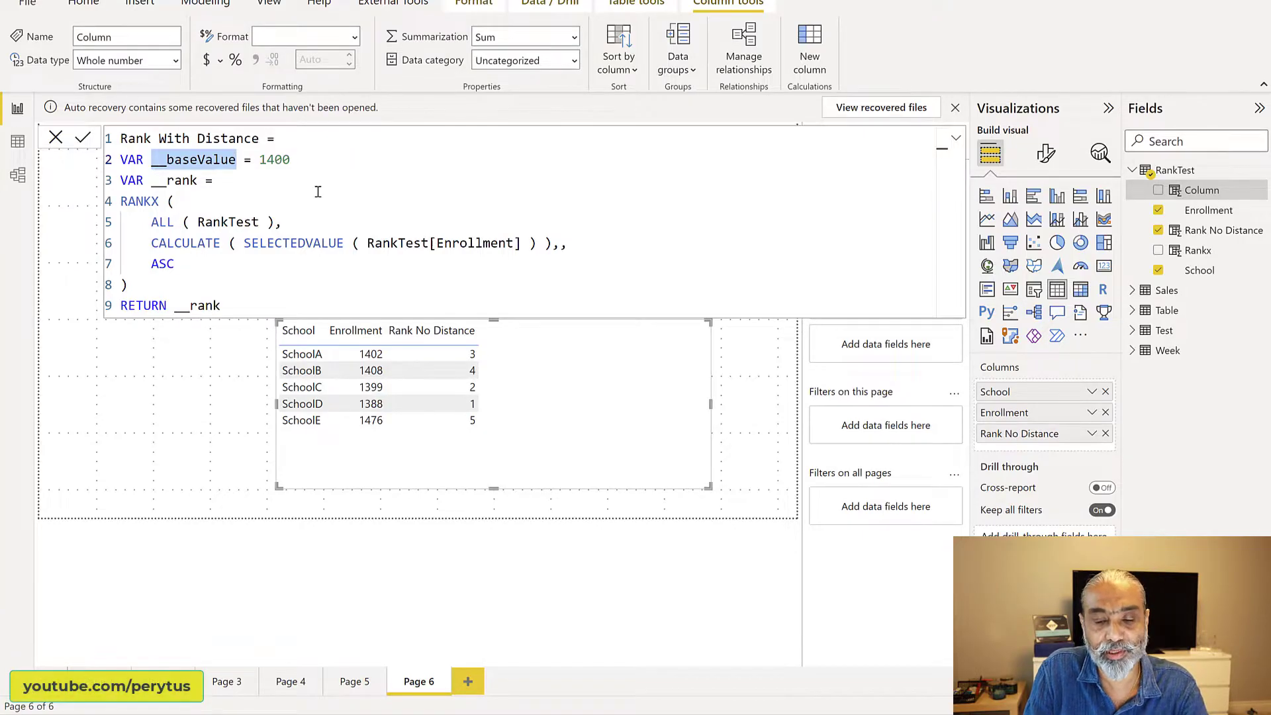
left_click(136, 201)
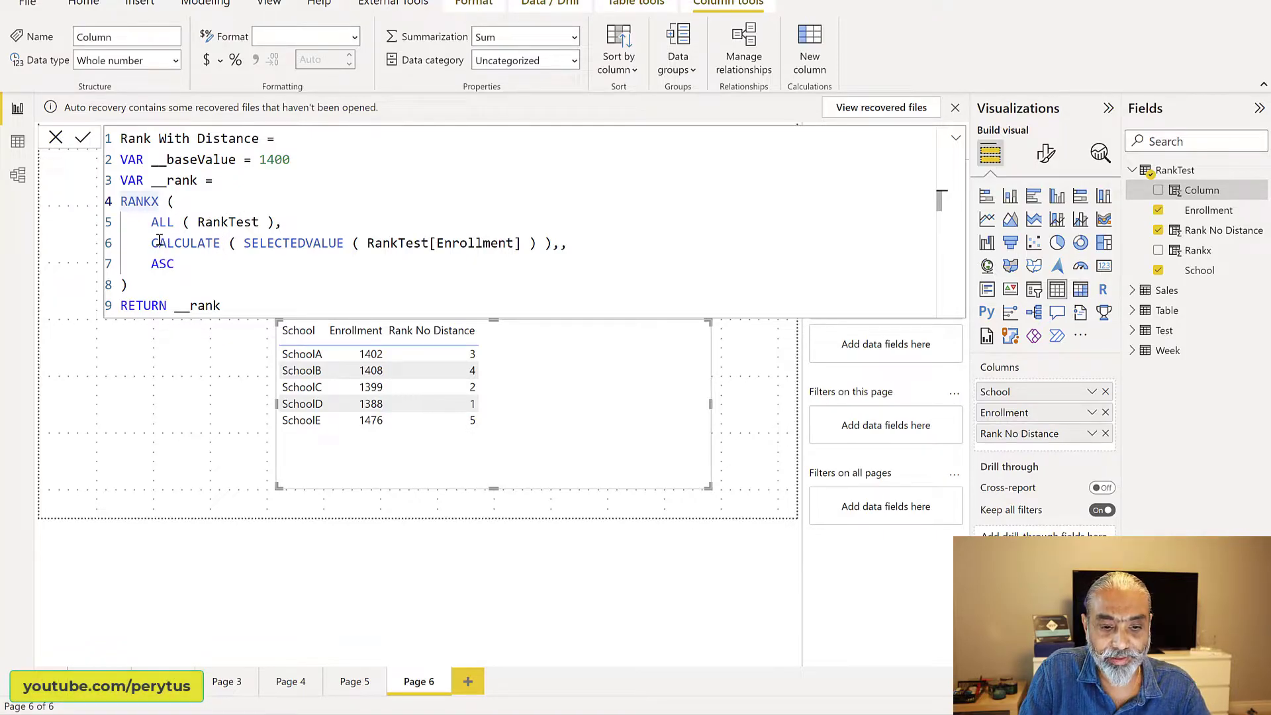
left_click_drag(152, 242, 553, 244)
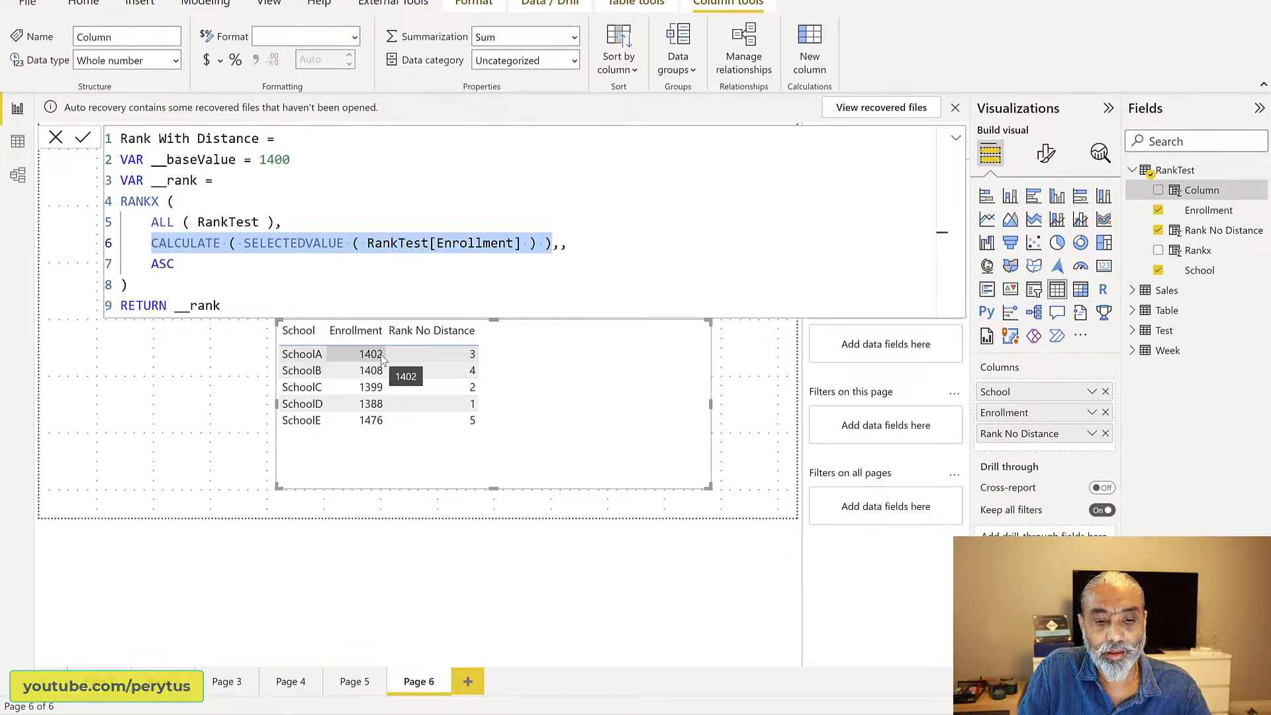
left_click(551, 243)
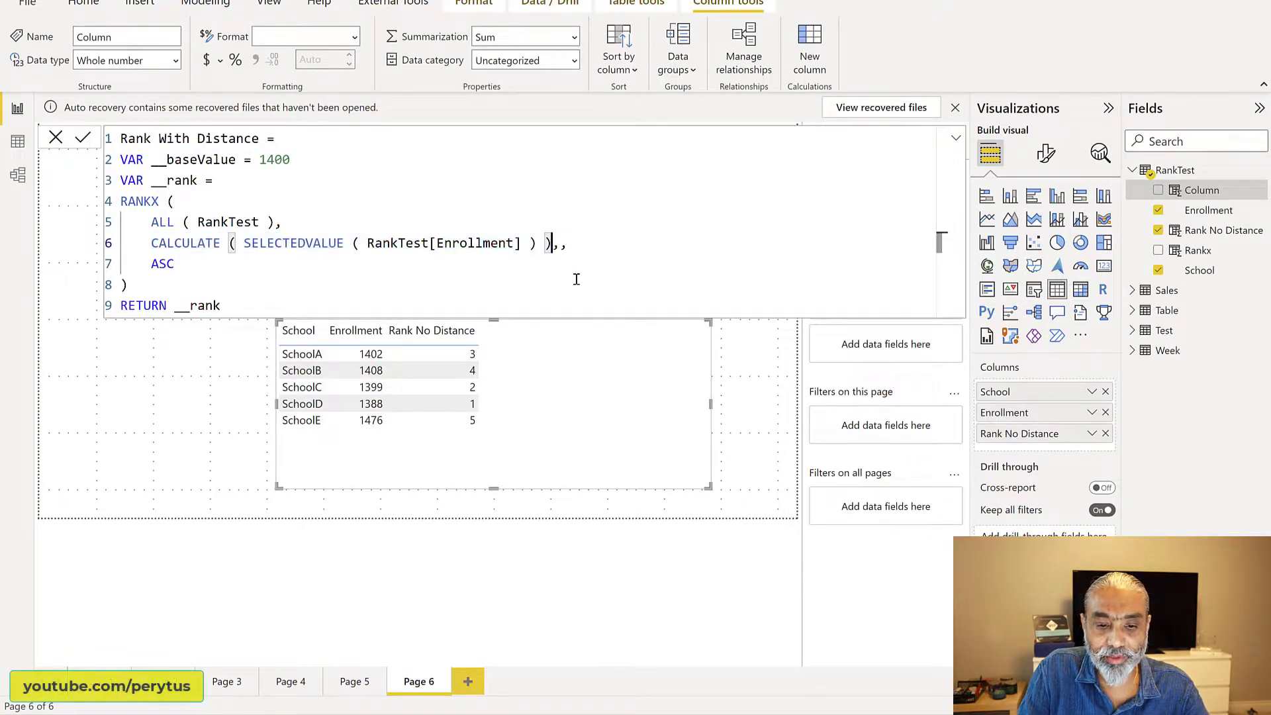
type("- __")
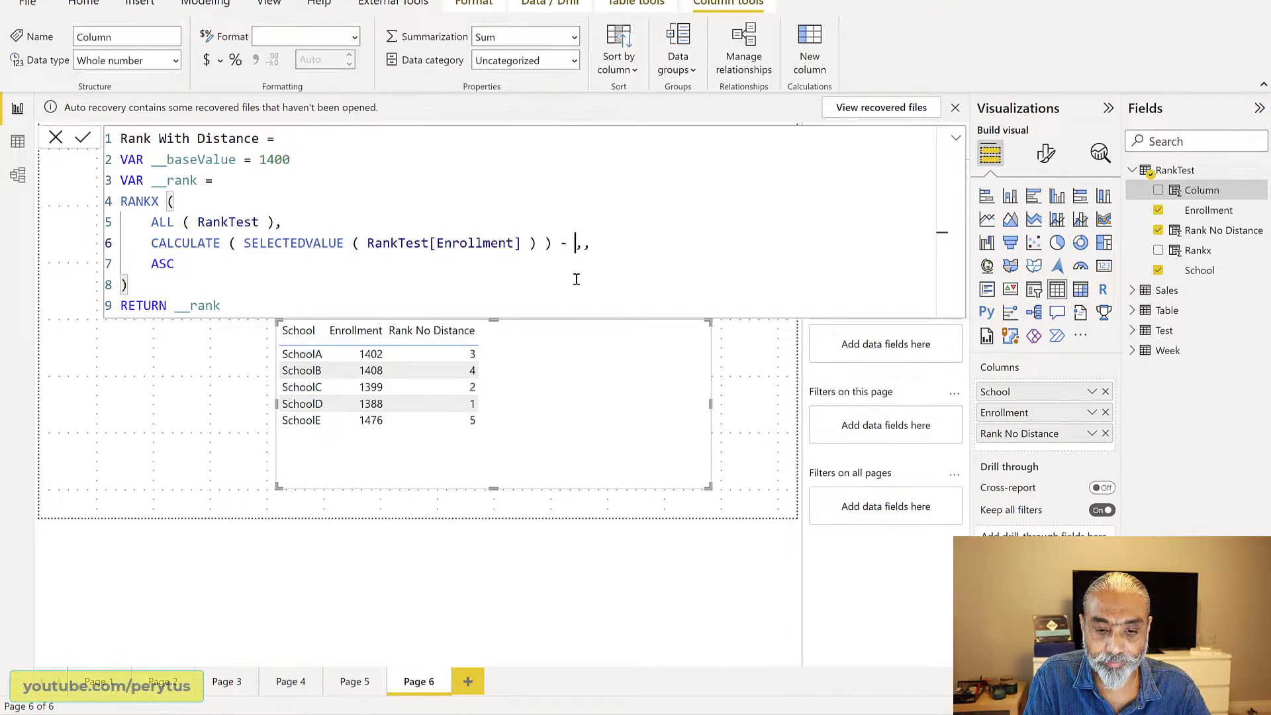
key("Tab")
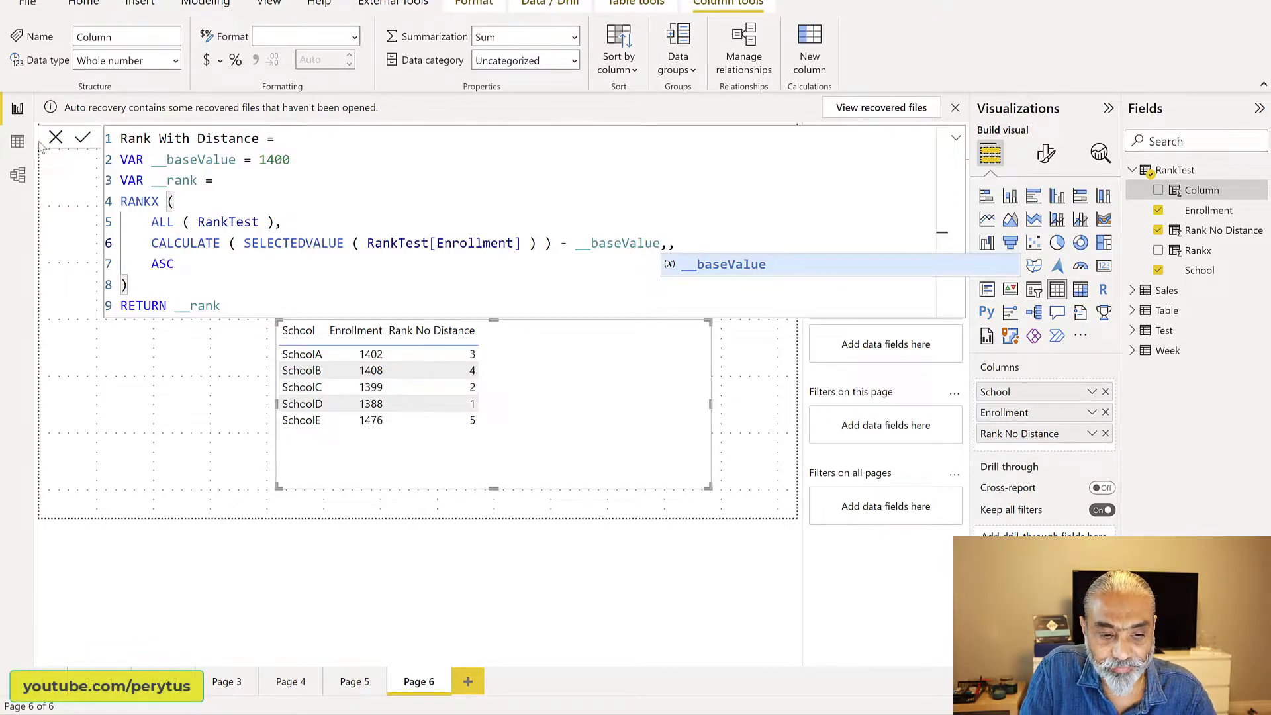
key("Escape")
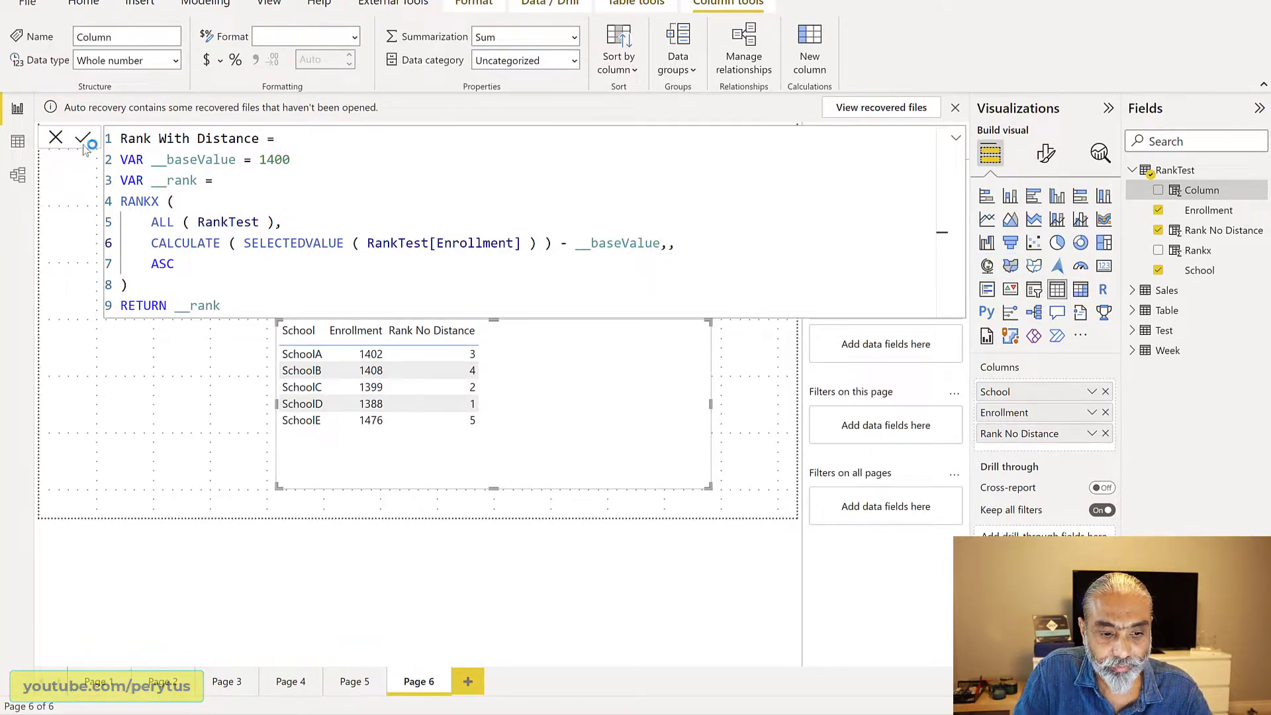
key("Return")
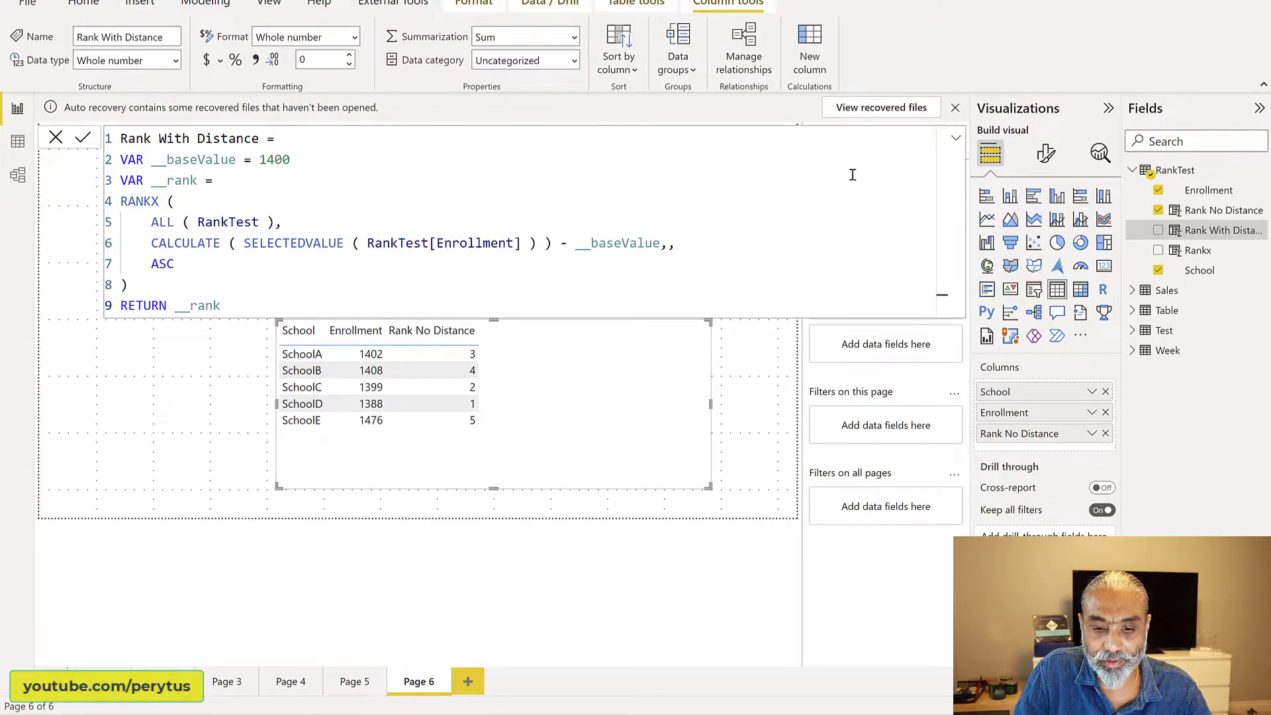
Add Rank With Distance to the school table without summarization and nudge the table slightly down
left_click_drag(1195, 230, 562, 376)
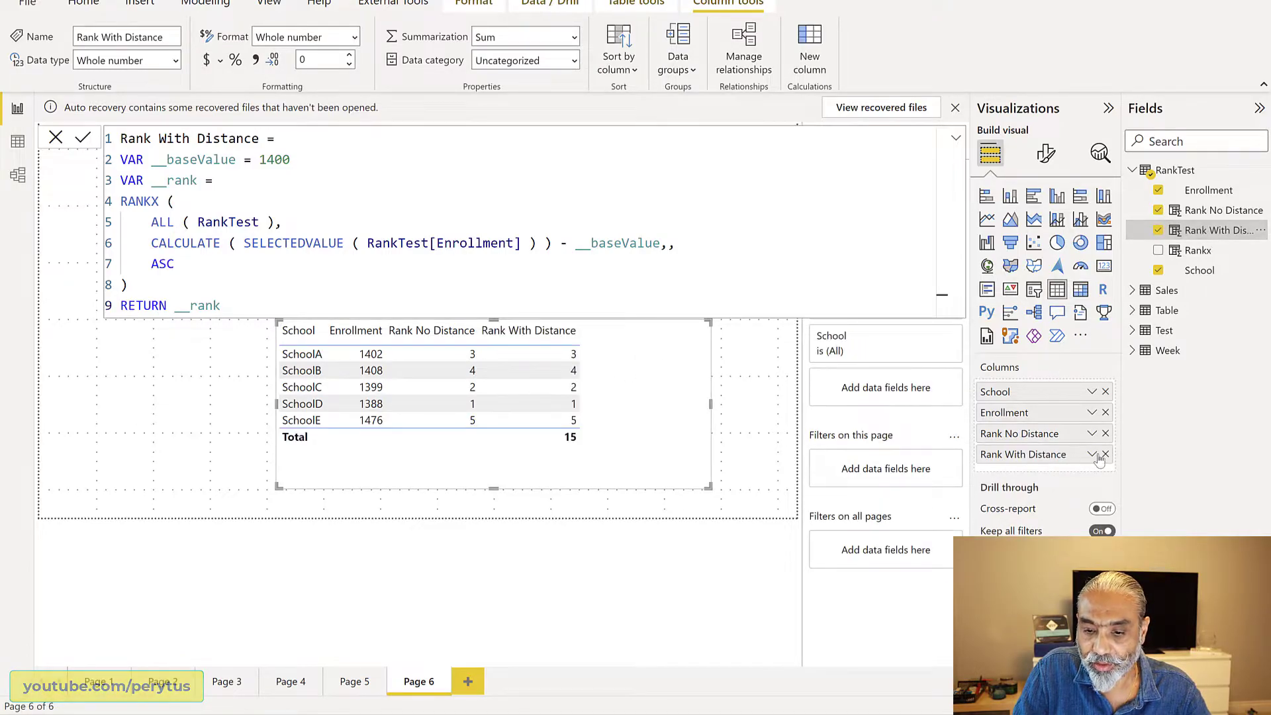
left_click(1092, 454)
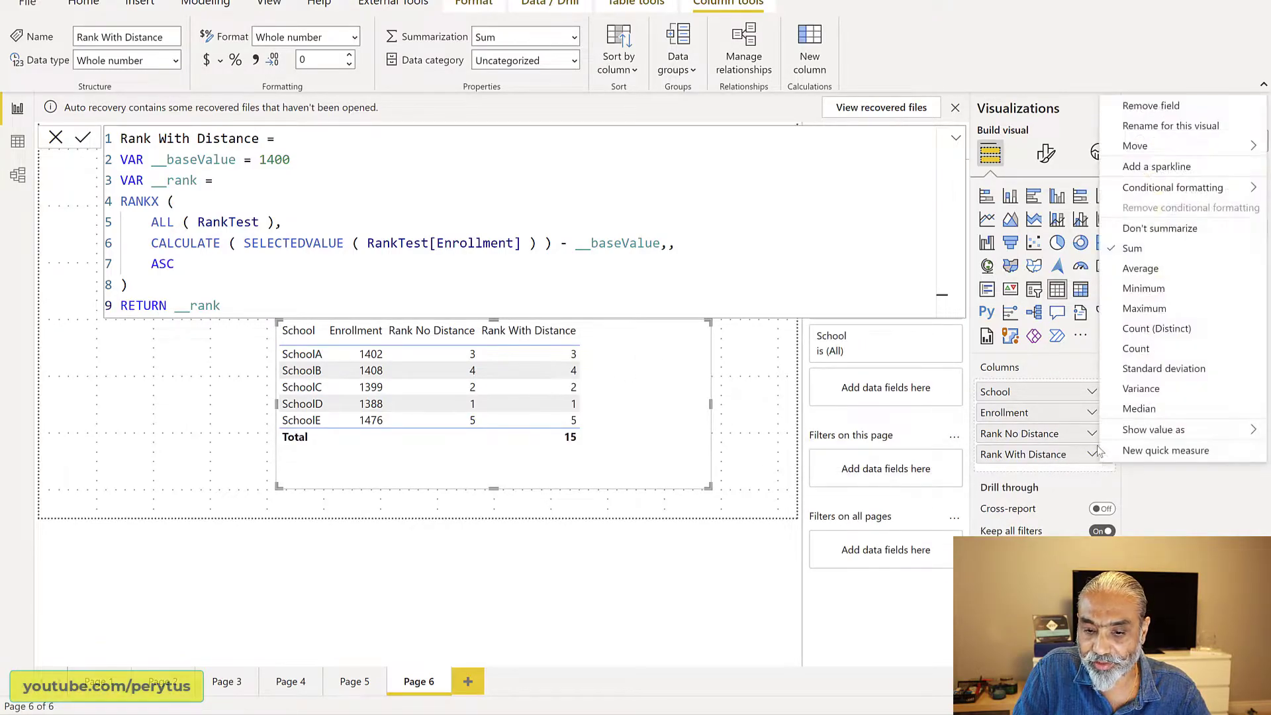
left_click(1140, 229)
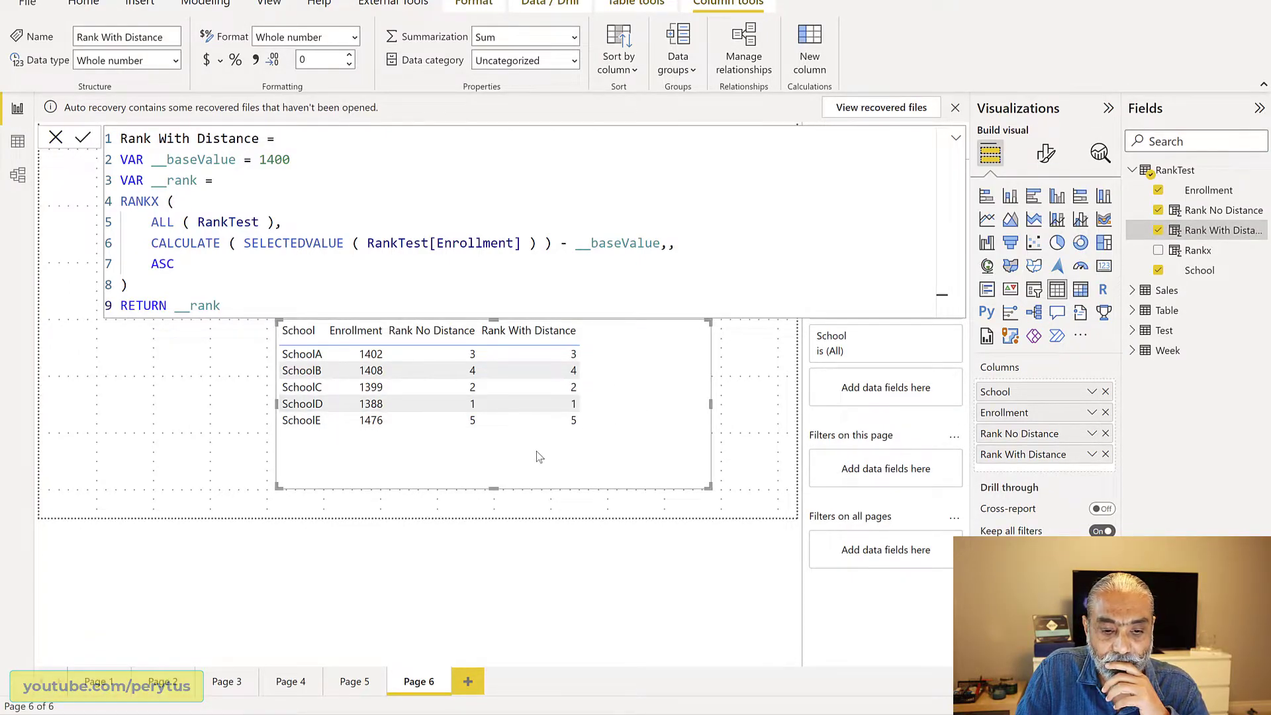
left_click_drag(535, 452, 535, 460)
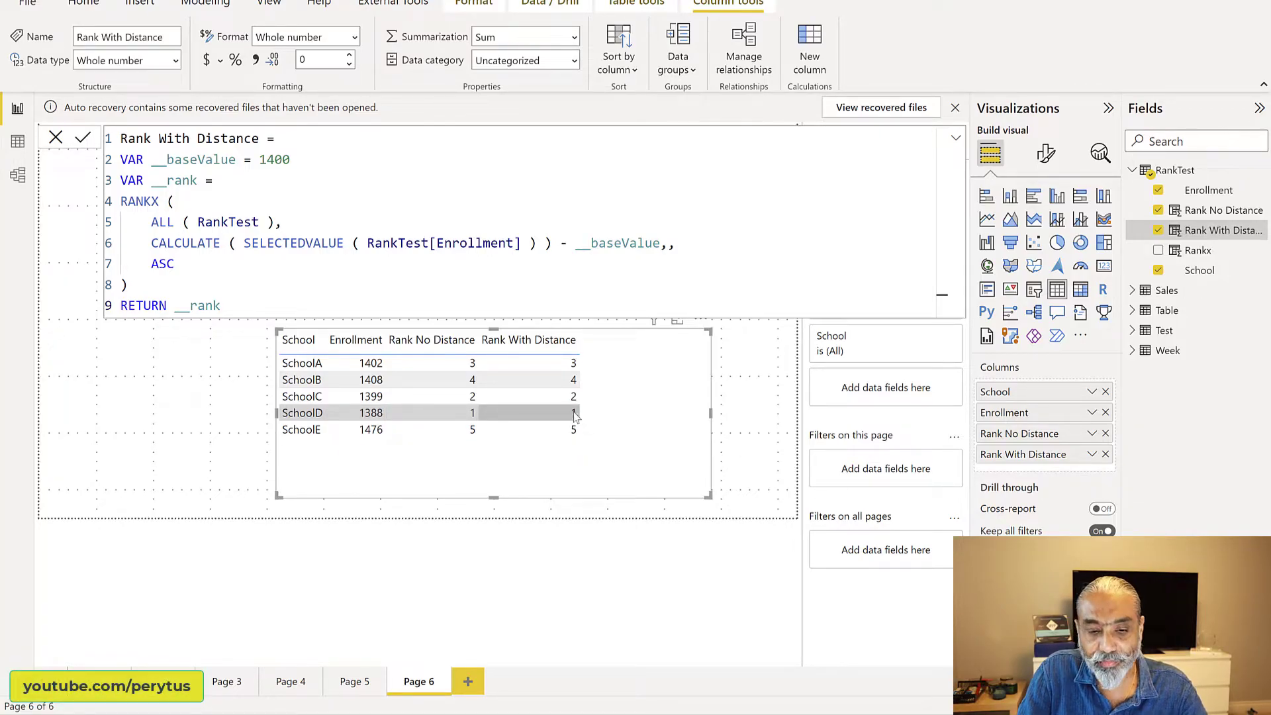
Wrap the enrollment-minus-__baseValue expression of the Rank With Distance formula in ABS ( ) and commit the column
left_click(154, 244)
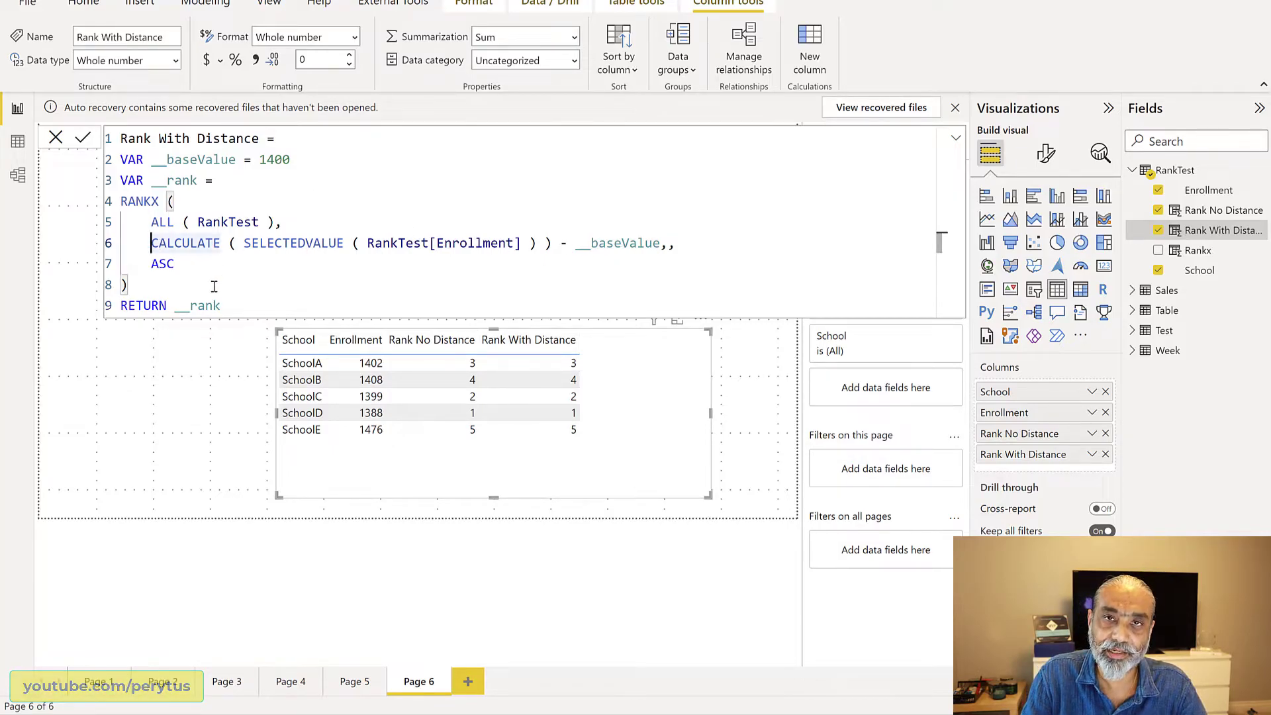
type("BAS")
key("BackSpace")
key("BackSpace")
key("BackSpace")
type("A")
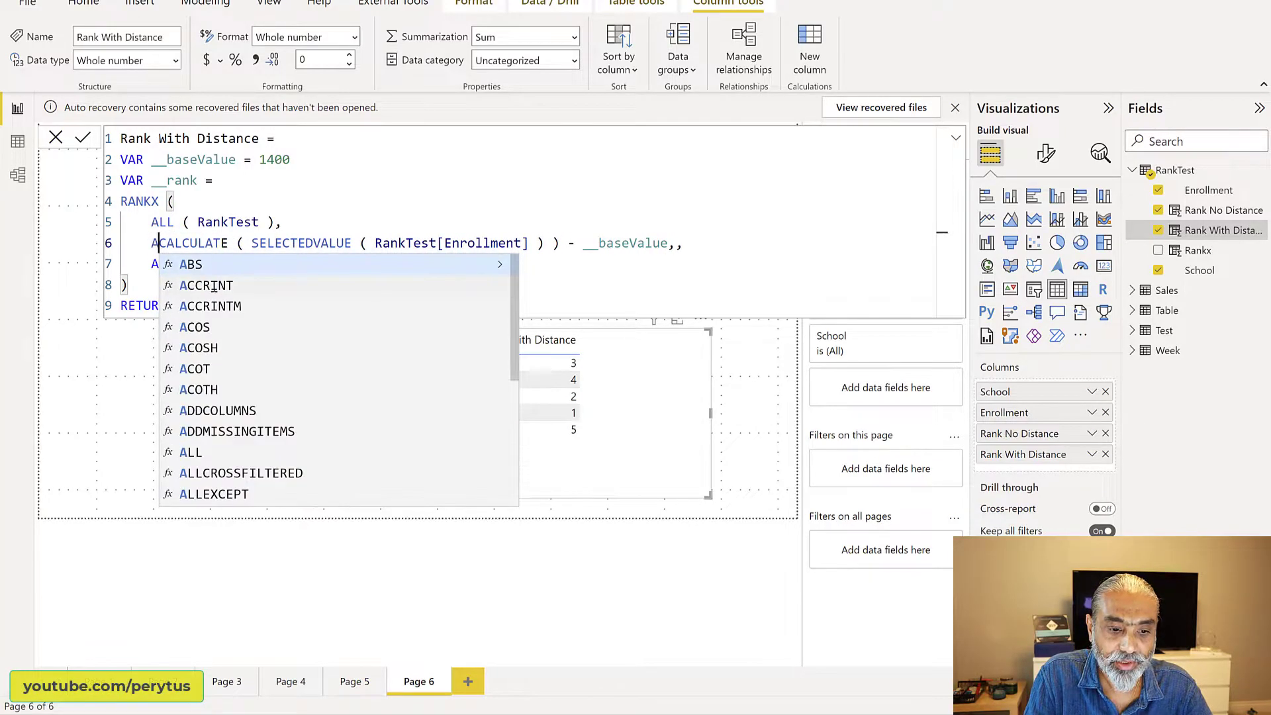
type("BS (")
key("BackSpace")
key("BackSpace")
type("(")
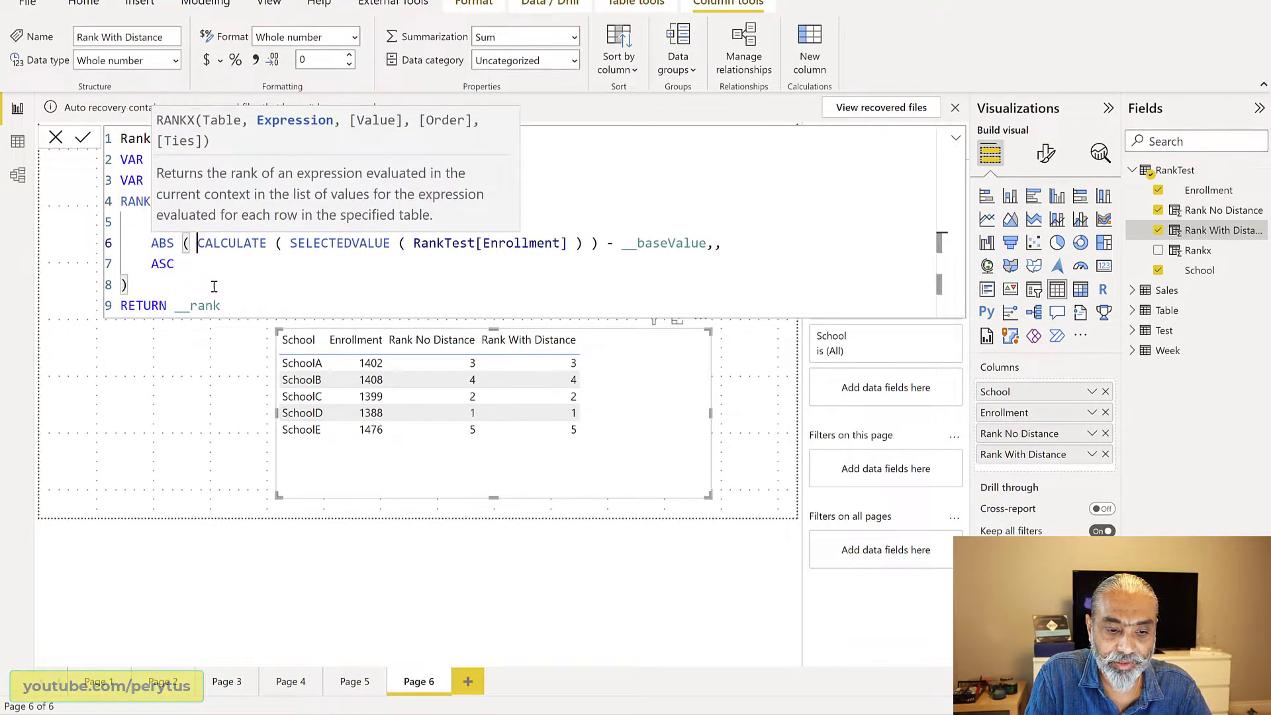
left_click(706, 243)
type(")")
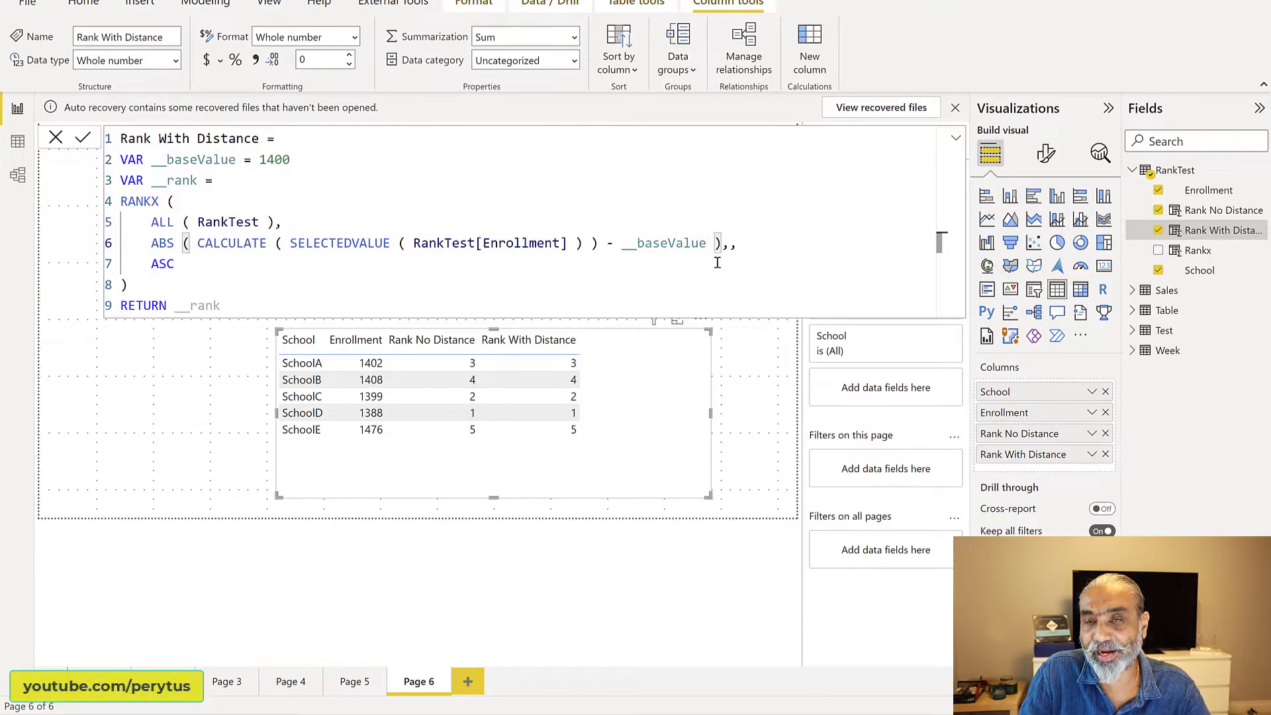
key("Return")
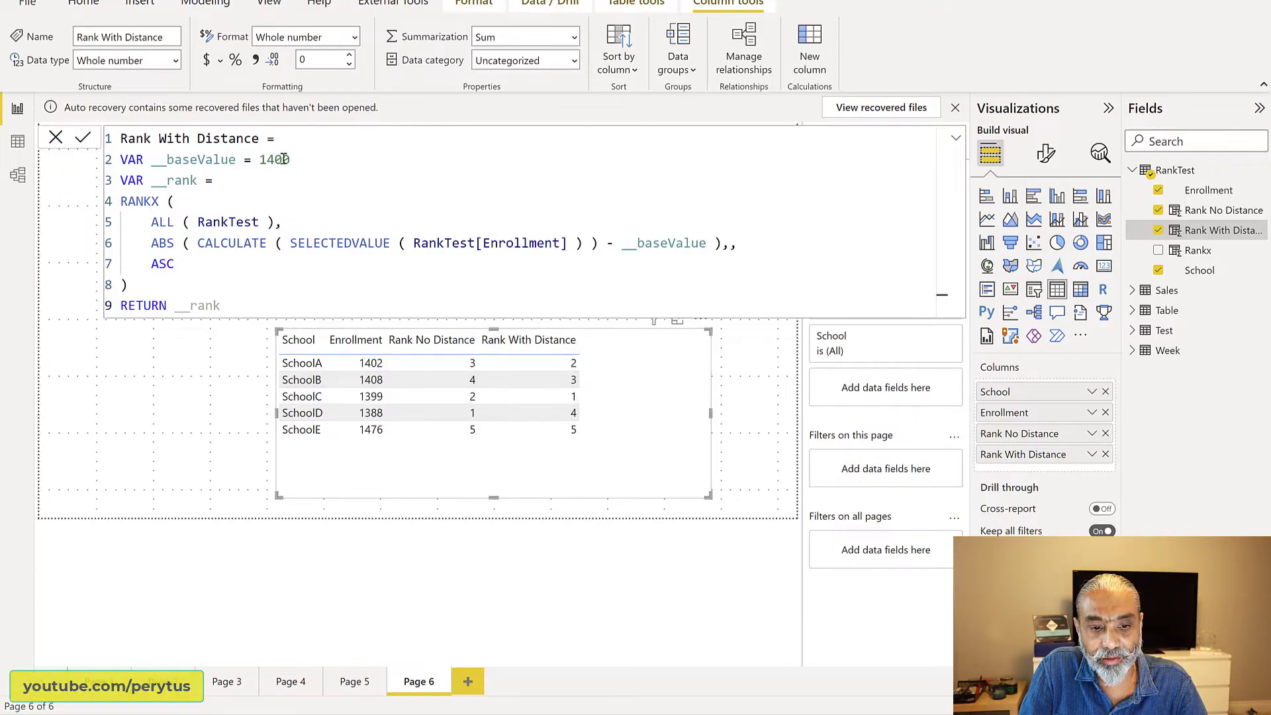
Set the __baseValue variable in the Rank With Distance formula to 1476 and commit the column
left_click_drag(275, 160, 307, 161)
type("76")
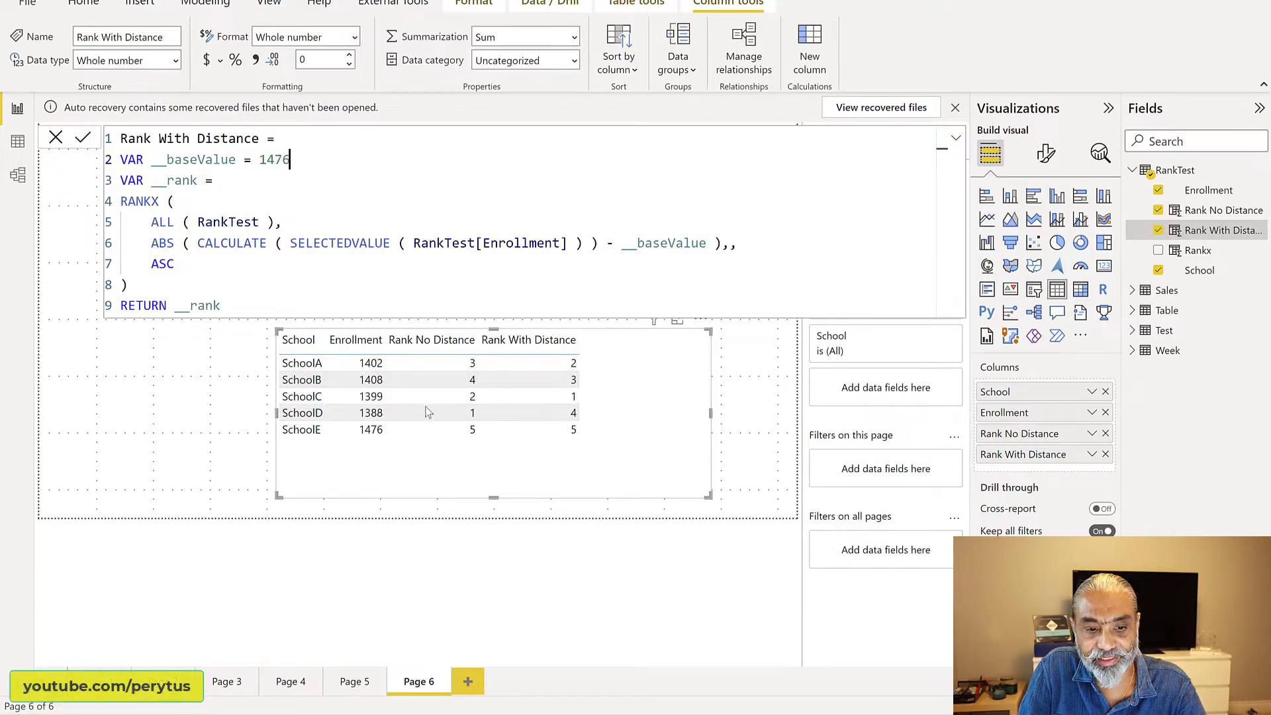
key("Return")
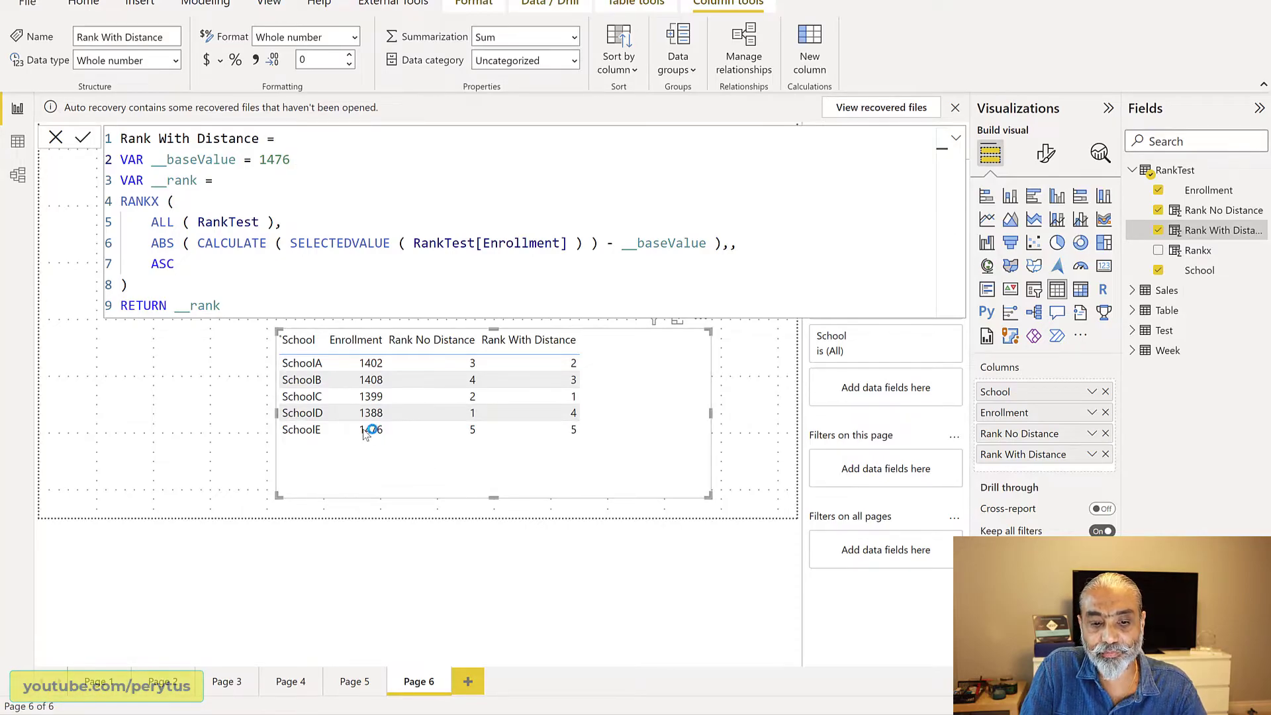